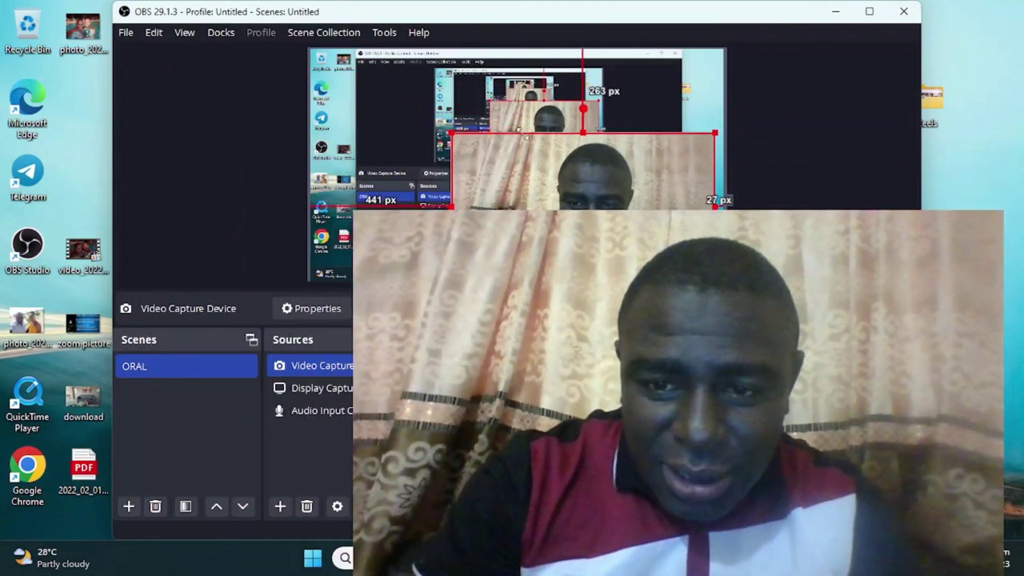
Shrink the Video Capture Device webcam source in the OBS scene preview
{"action": "left_click_drag", "start_coordinate": [450, 136], "coordinate": [575, 204]}
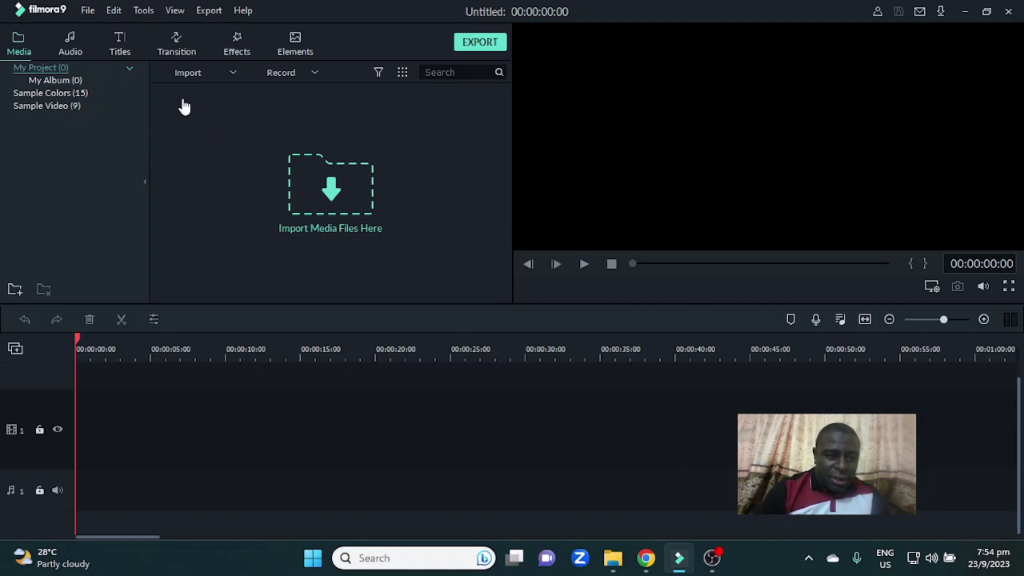
Import 'Me on the family on the beach on a sunday' from Desktop > Reels
{"action": "left_click", "coordinate": [190, 73]}
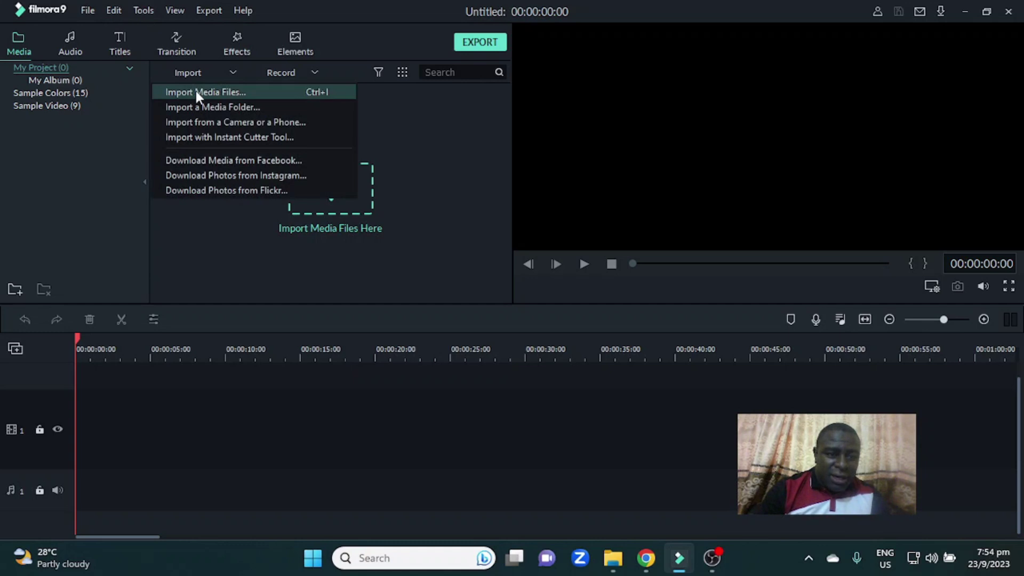
{"action": "left_click", "coordinate": [194, 91]}
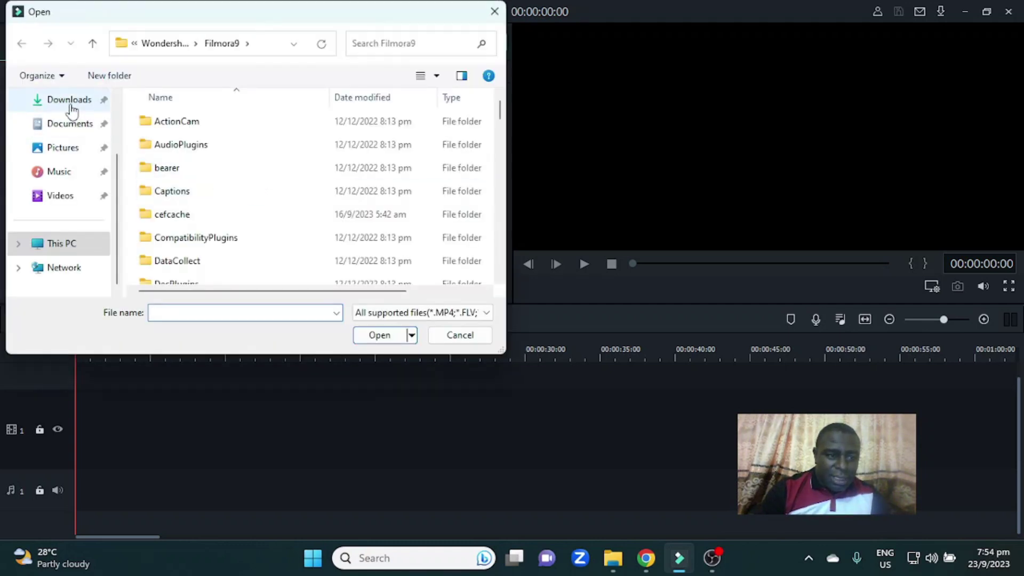
{"action": "scroll", "coordinate": [72, 152], "scroll_direction": "up", "scroll_amount": 2}
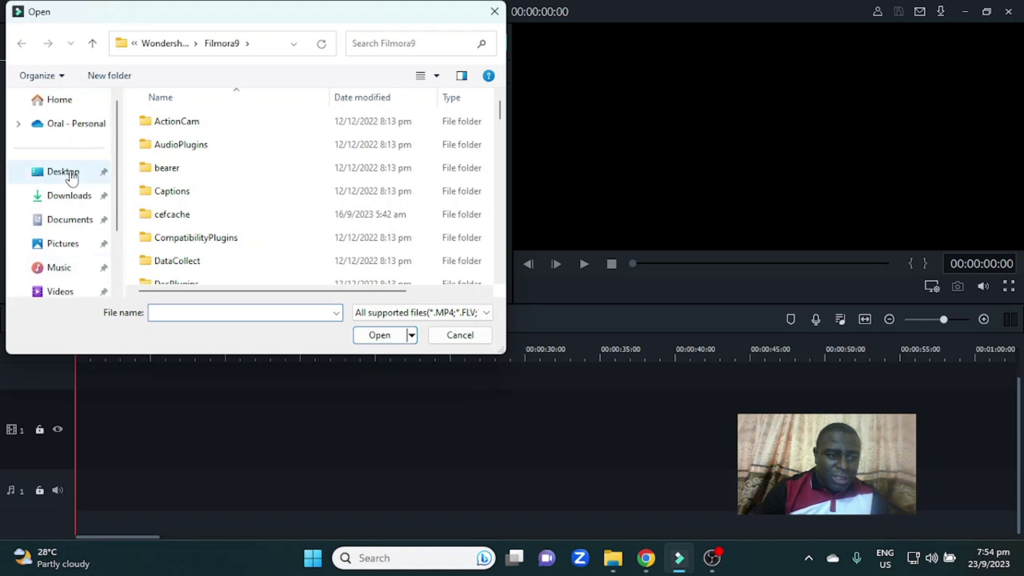
{"action": "left_click", "coordinate": [63, 171]}
{"action": "scroll", "coordinate": [293, 166], "scroll_direction": "down", "scroll_amount": 1}
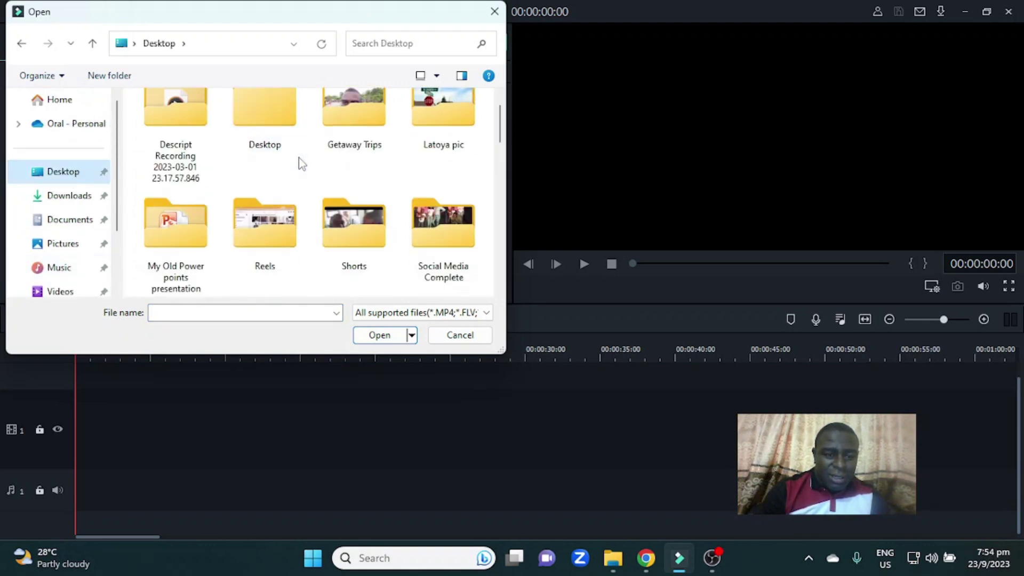
{"action": "left_click", "coordinate": [269, 229]}
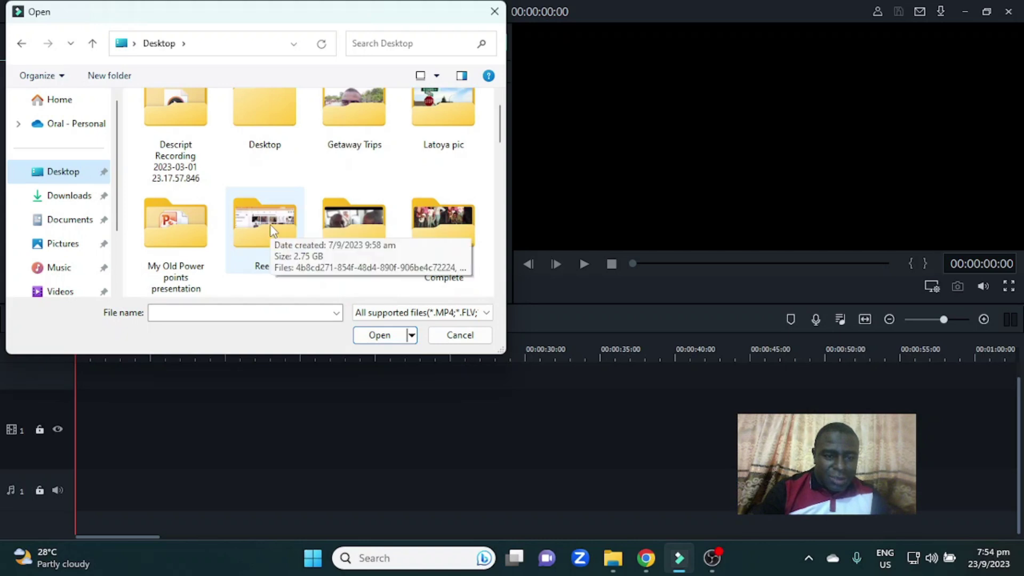
{"action": "double_click", "coordinate": [270, 224]}
{"action": "scroll", "coordinate": [283, 224], "scroll_direction": "down", "scroll_amount": 1}
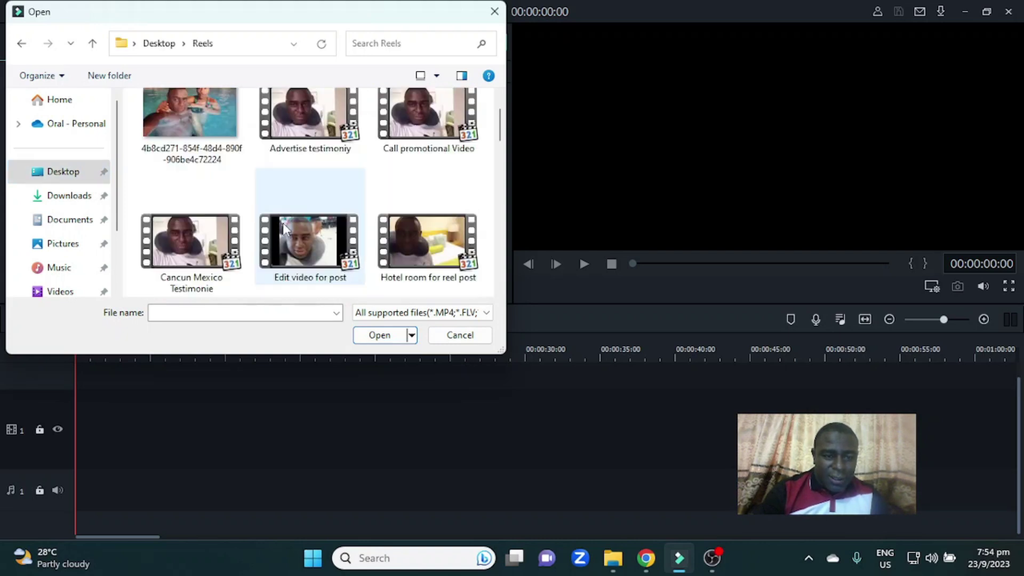
{"action": "scroll", "coordinate": [283, 224], "scroll_direction": "down", "scroll_amount": 1}
{"action": "left_click", "coordinate": [283, 222]}
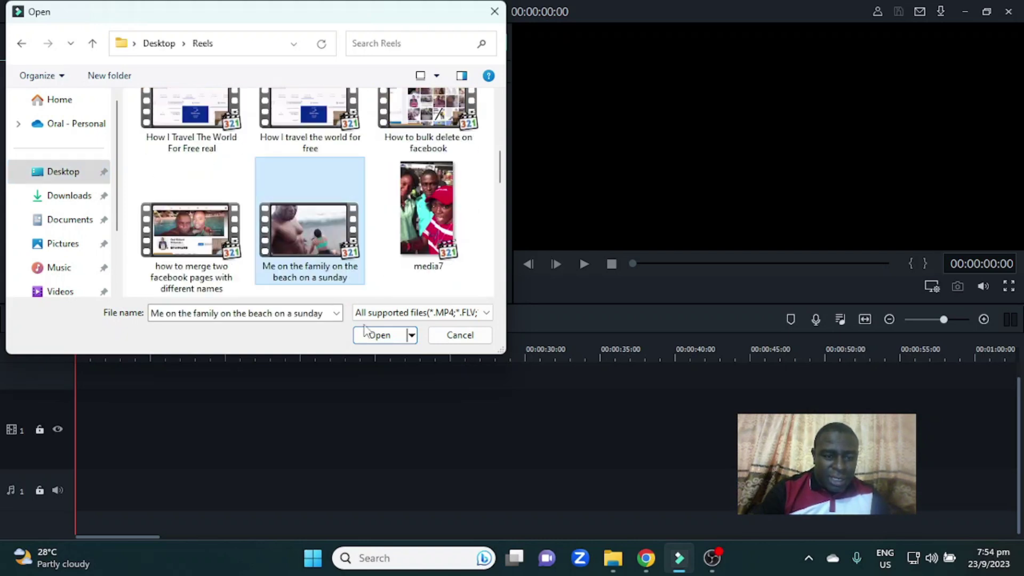
{"action": "left_click", "coordinate": [379, 336]}
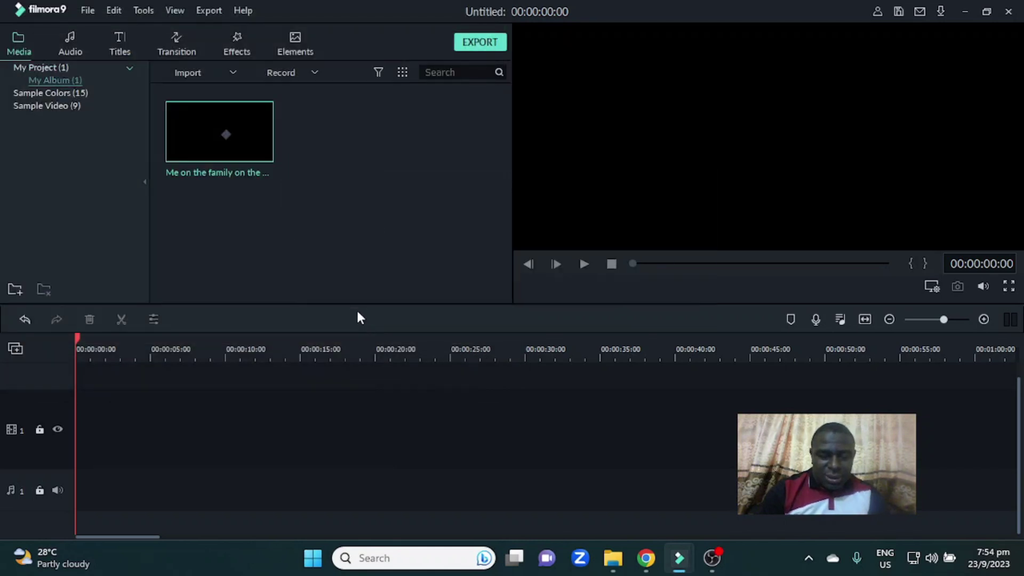
Add the 58-second beach clip to the timeline and bring up the export window
{"action": "left_click", "coordinate": [221, 132]}
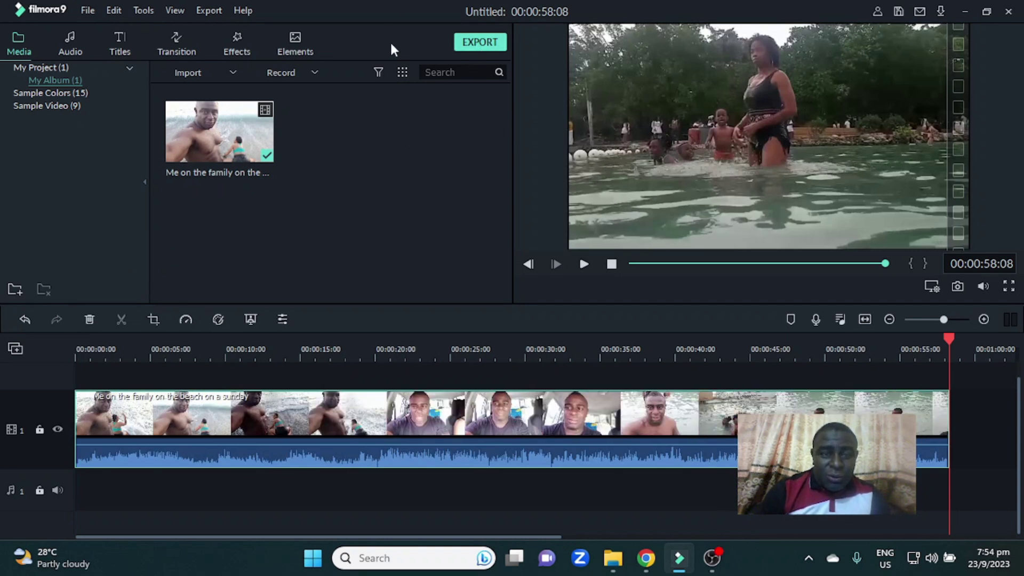
{"action": "left_click", "coordinate": [473, 45]}
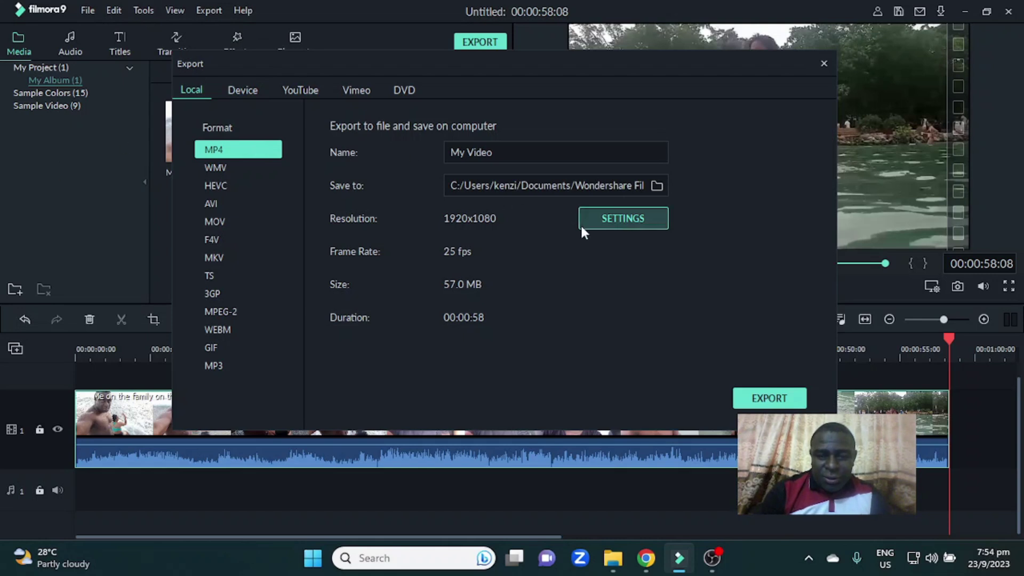
Set the MP4 export to a custom 1080x1920 vertical resolution
{"action": "left_click", "coordinate": [609, 219]}
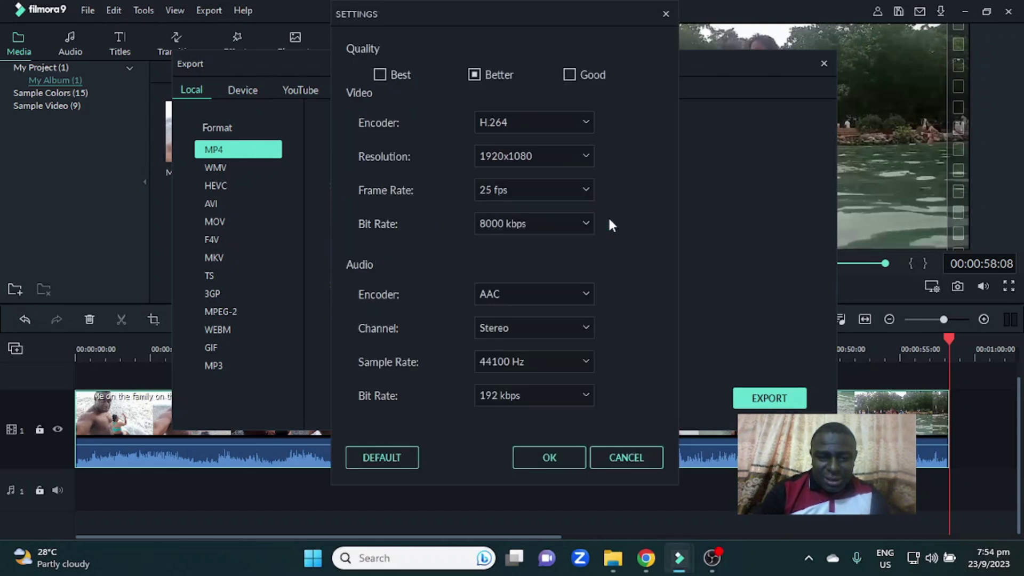
{"action": "scroll", "coordinate": [569, 233], "scroll_direction": "down", "scroll_amount": 1}
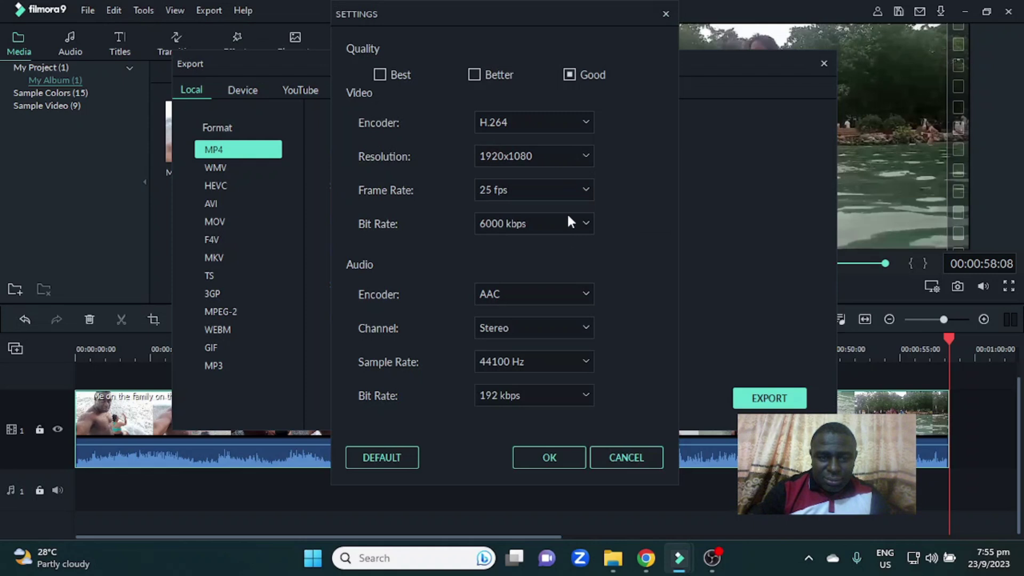
{"action": "left_click", "coordinate": [587, 154]}
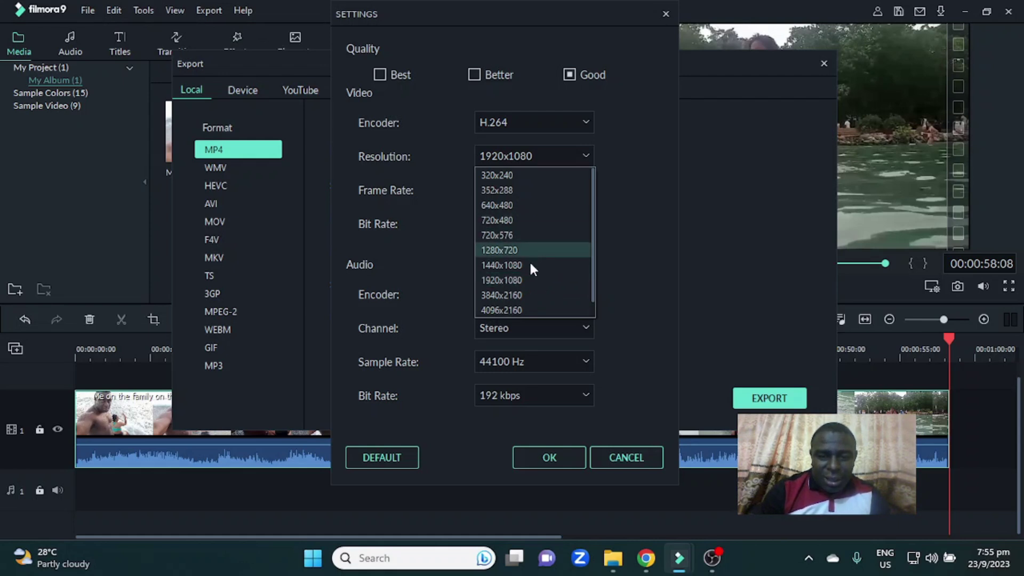
{"action": "scroll", "coordinate": [528, 274], "scroll_direction": "down", "scroll_amount": 1}
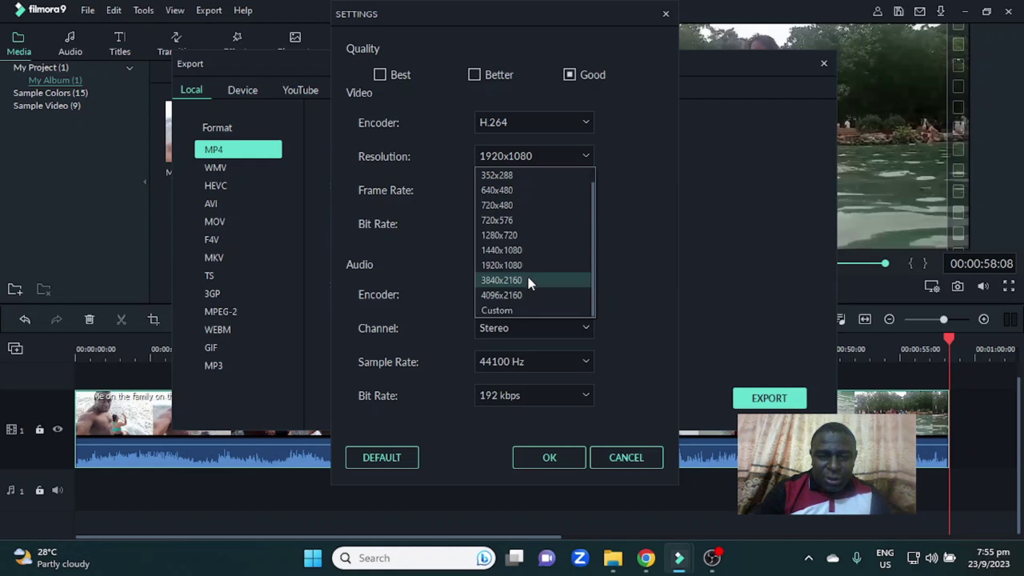
{"action": "left_click", "coordinate": [499, 310]}
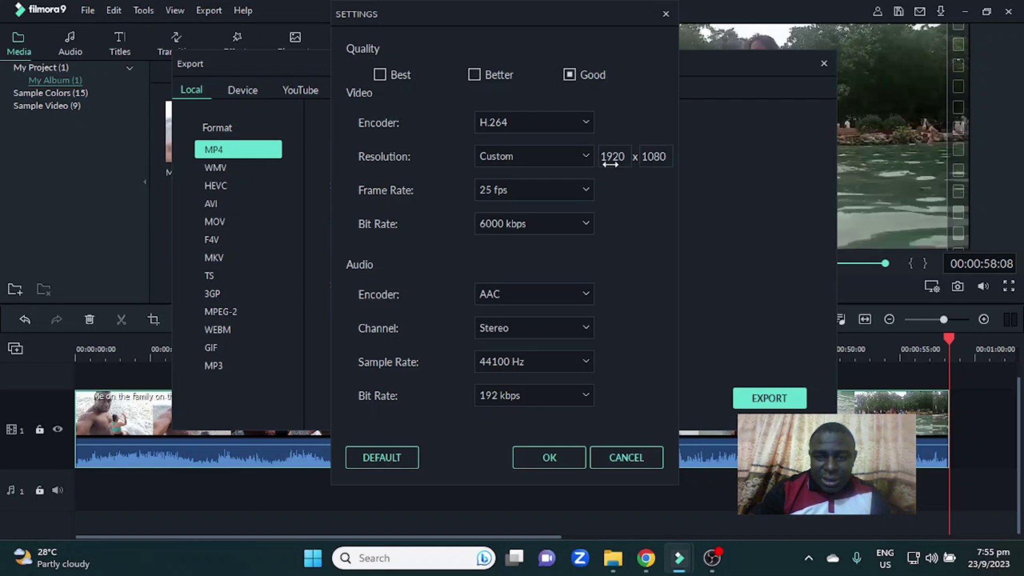
{"action": "double_click", "coordinate": [617, 157]}
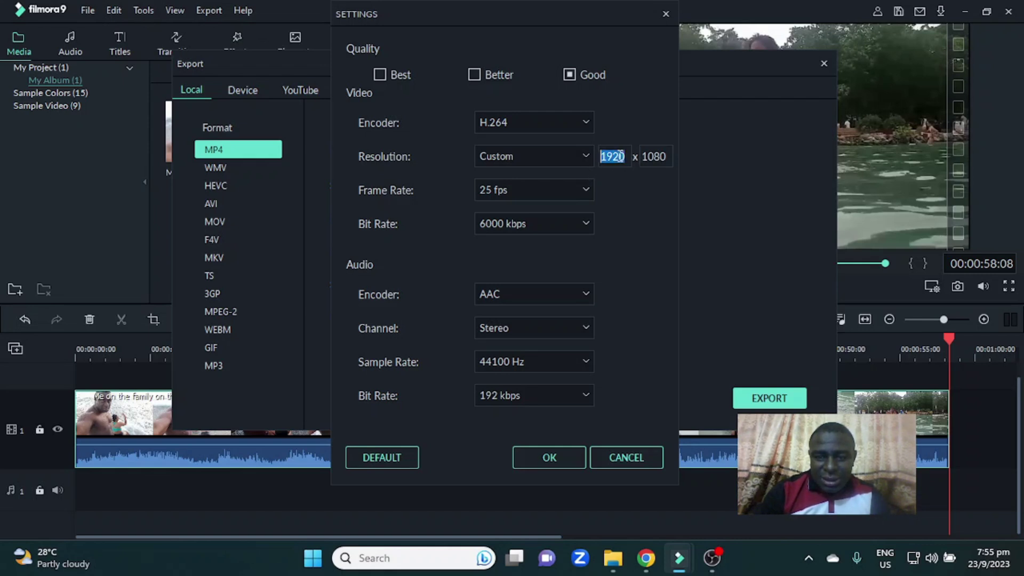
{"action": "type", "text": "1"}
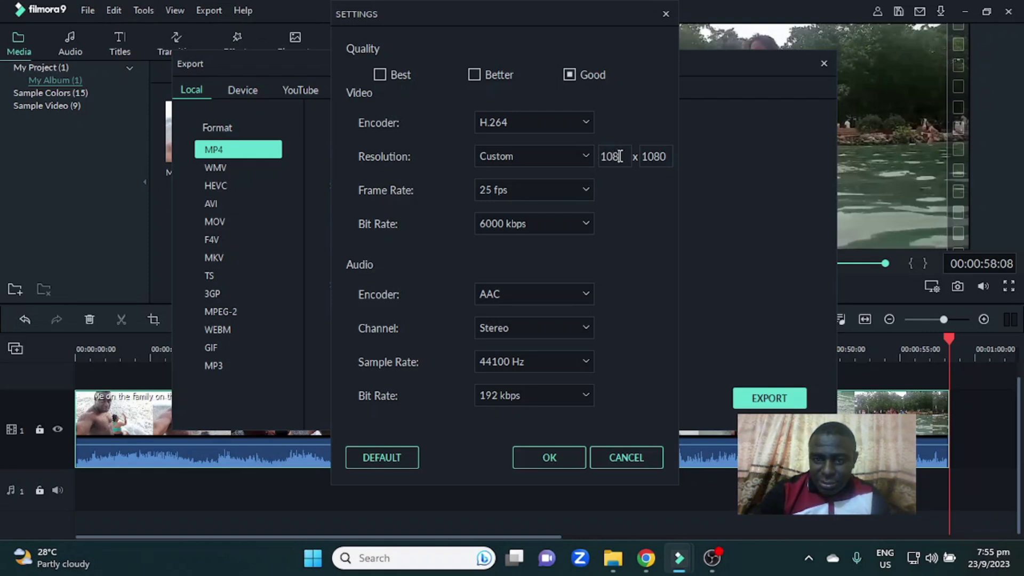
{"action": "type", "text": "0"}
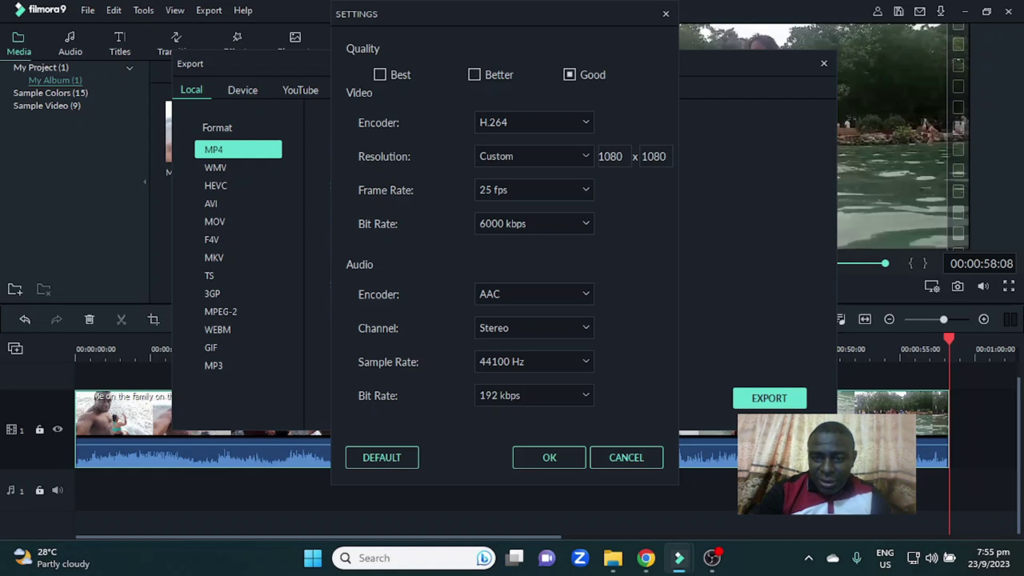
{"action": "double_click", "coordinate": [654, 156]}
{"action": "type", "text": "19"}
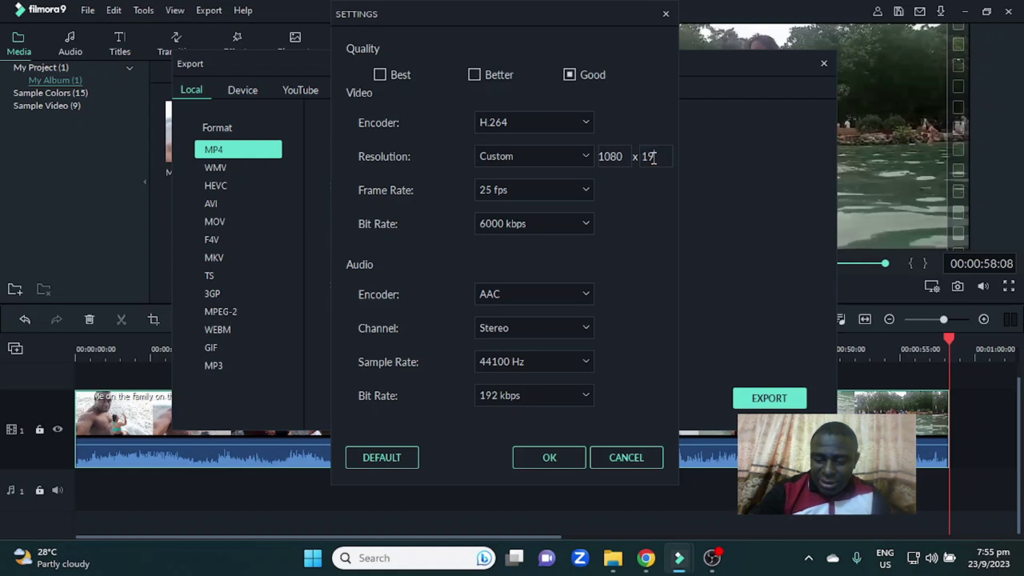
{"action": "type", "text": "20"}
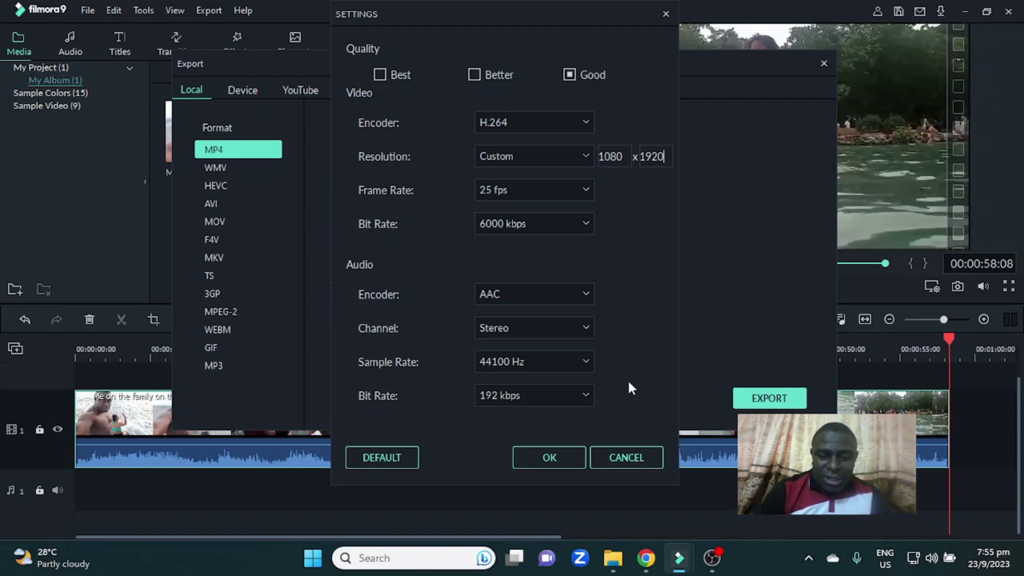
{"action": "left_click", "coordinate": [548, 458]}
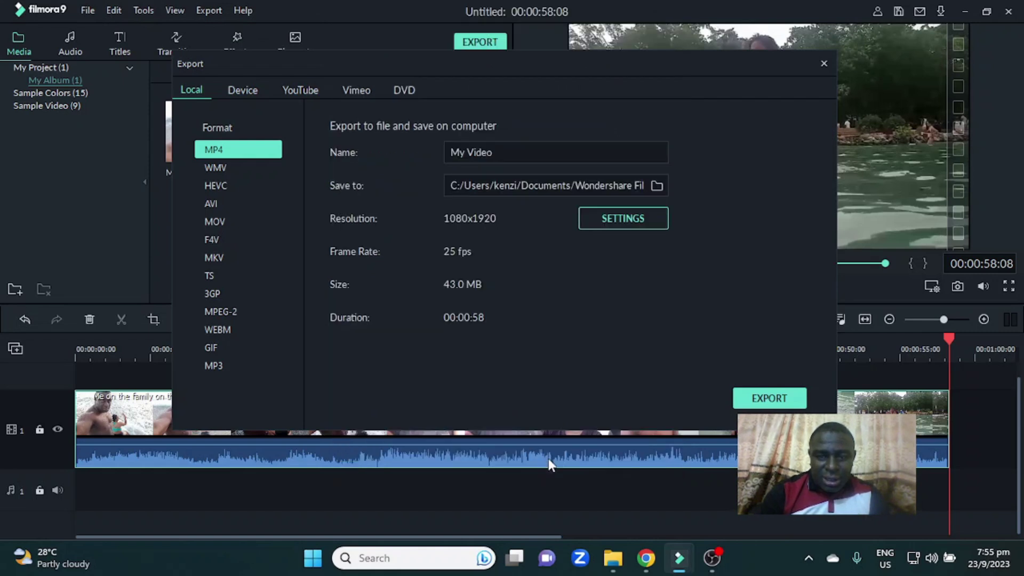
Export the vertical beach video to MP4 and let it reach 100%
{"action": "left_click", "coordinate": [768, 398]}
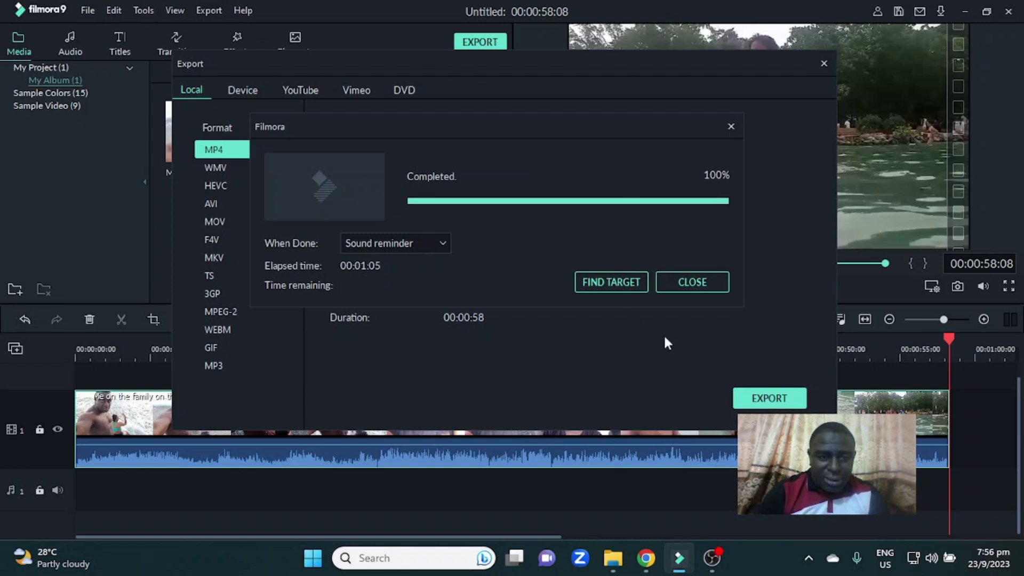
Upload My Video from the Desktop Shorts folder via YouTube Studio's Create > Upload videos
{"action": "left_click", "coordinate": [646, 558]}
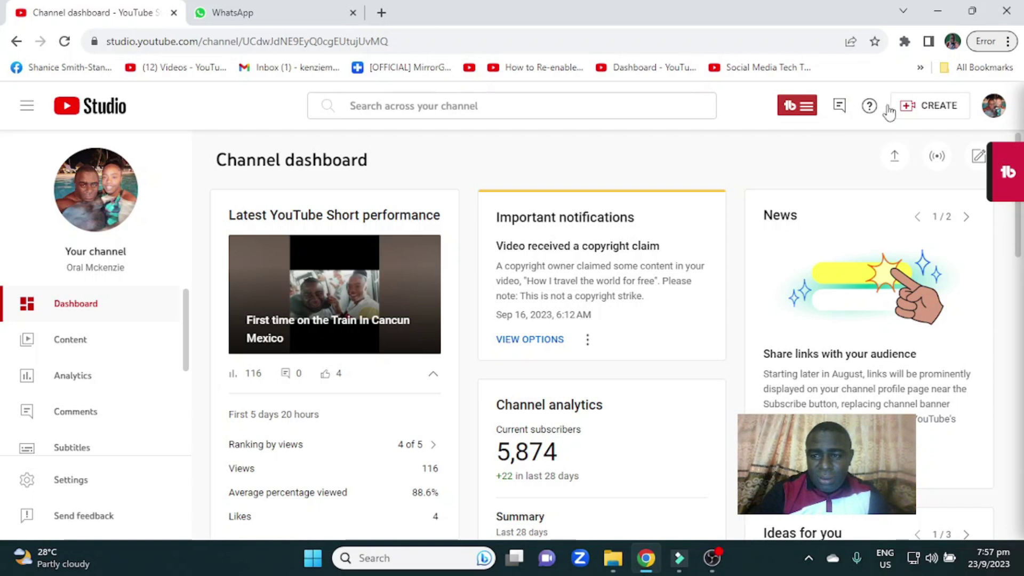
{"action": "left_click", "coordinate": [913, 111]}
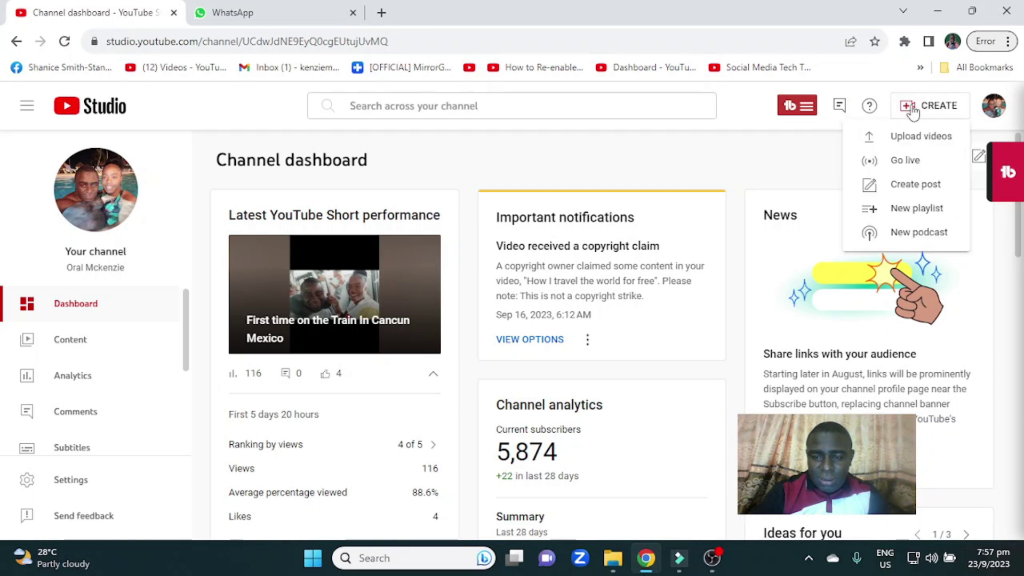
{"action": "left_click", "coordinate": [904, 138]}
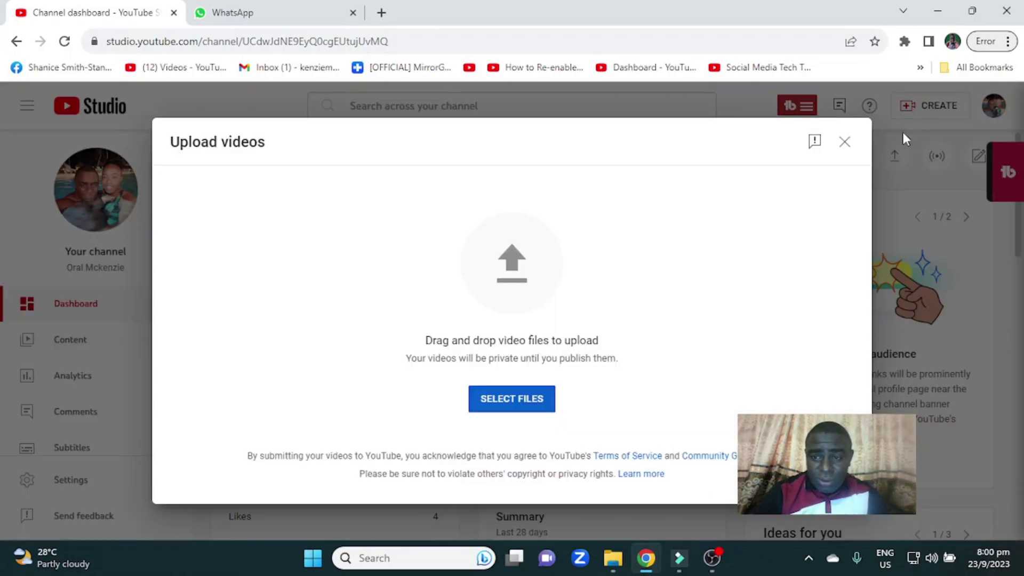
{"action": "left_click", "coordinate": [513, 259]}
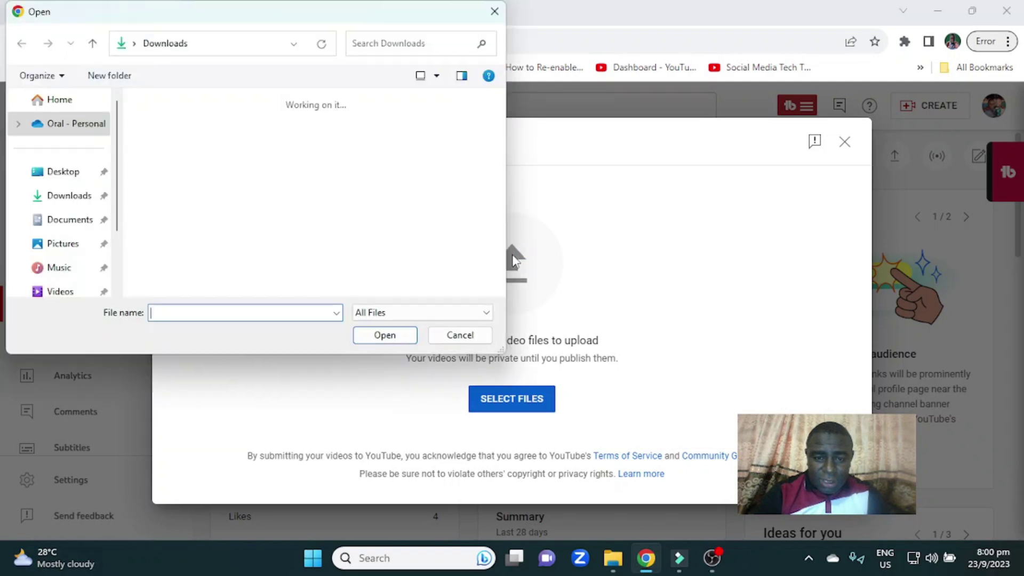
{"action": "left_click", "coordinate": [63, 171]}
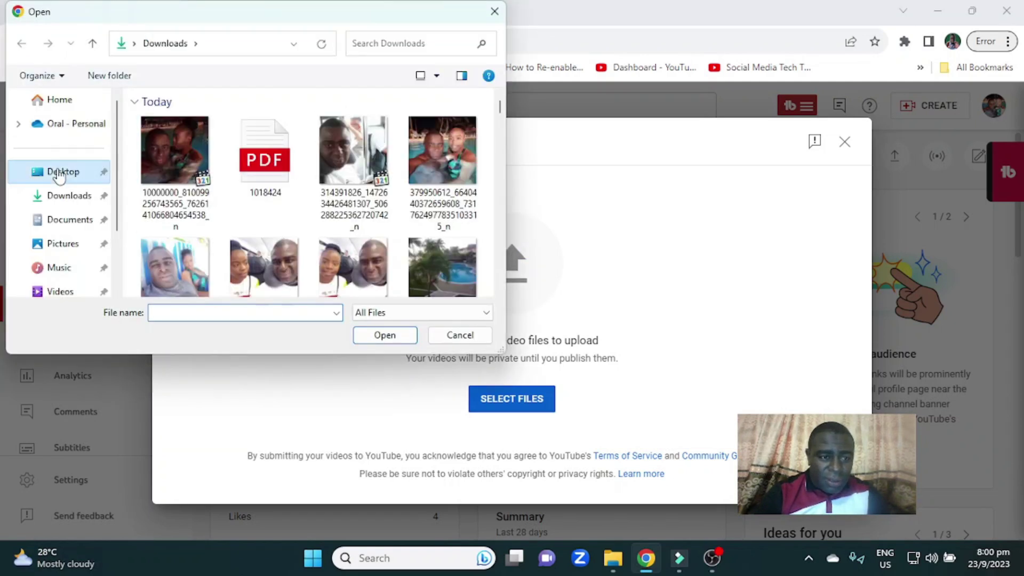
{"action": "scroll", "coordinate": [291, 167], "scroll_direction": "down", "scroll_amount": 2}
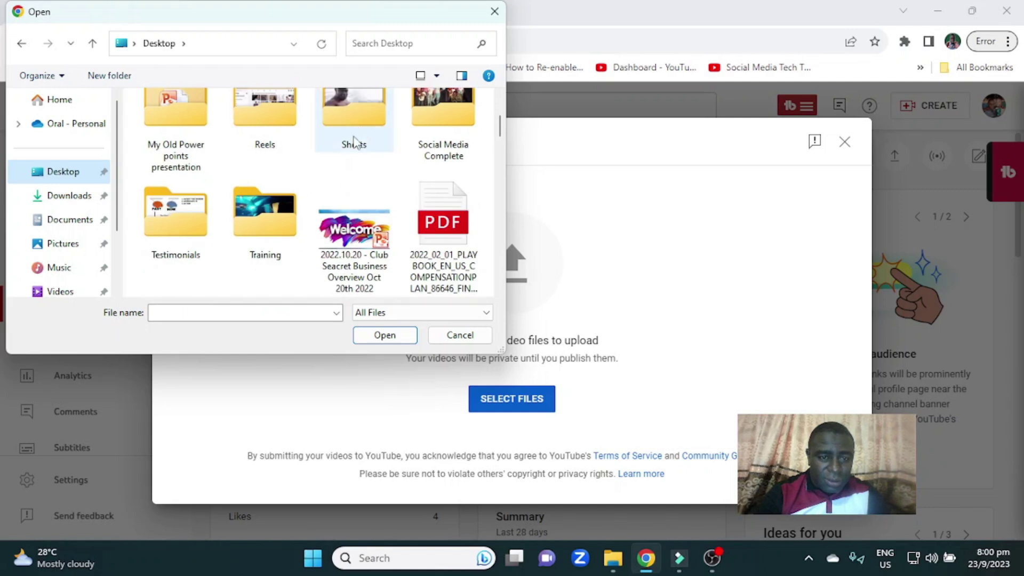
{"action": "double_click", "coordinate": [360, 115]}
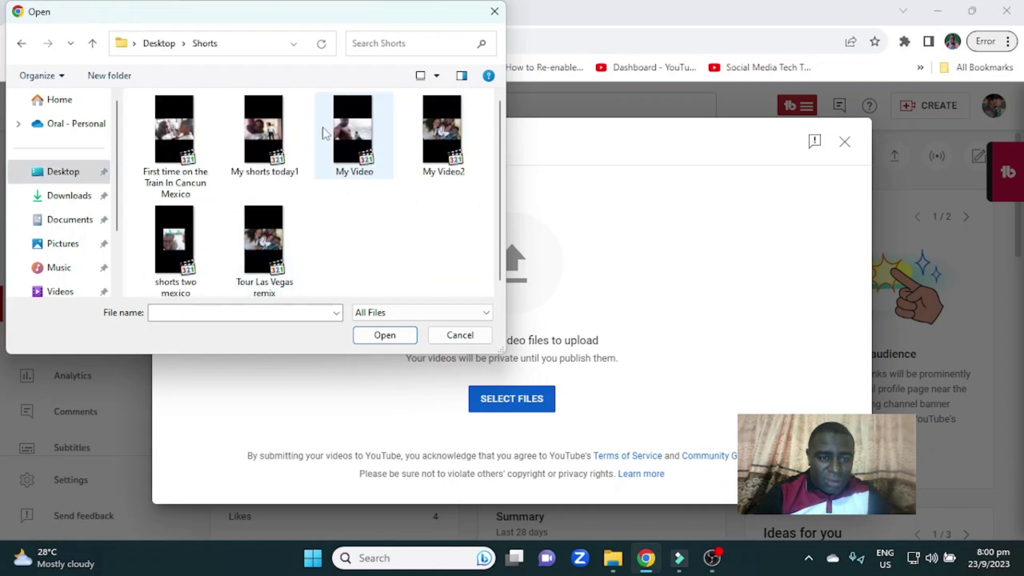
{"action": "left_click", "coordinate": [352, 132]}
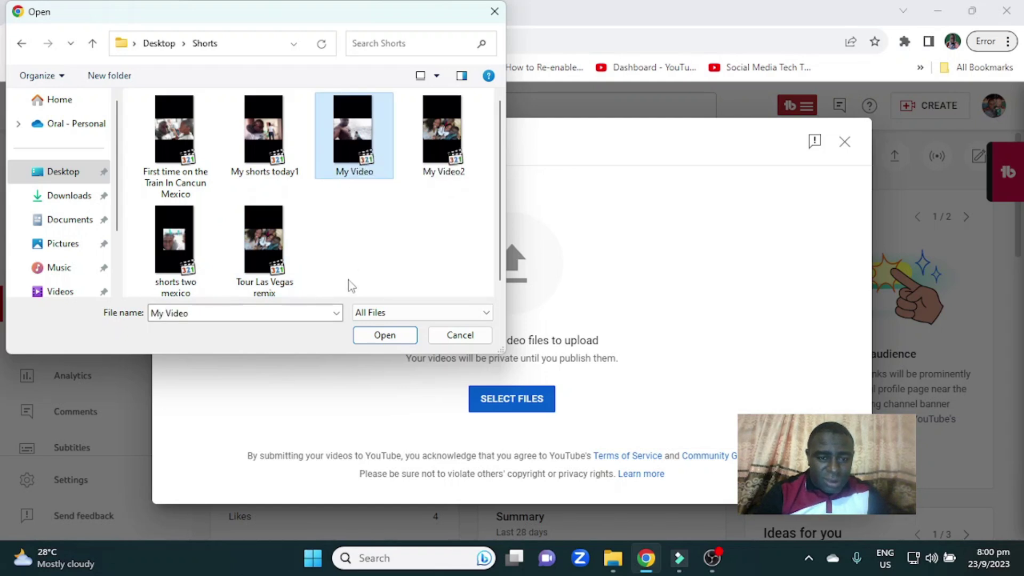
{"action": "left_click", "coordinate": [384, 335]}
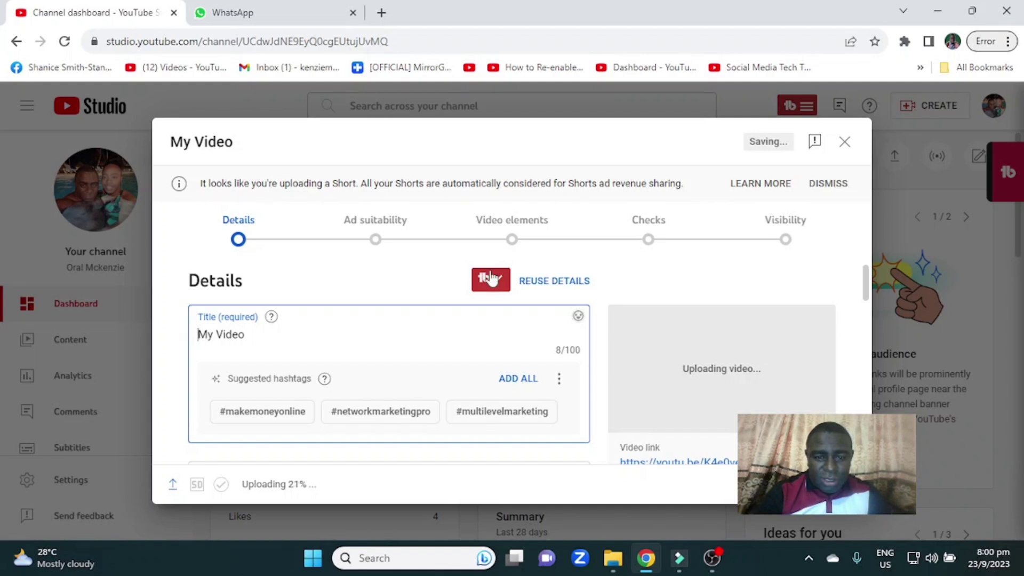
{"action": "scroll", "coordinate": [422, 300], "scroll_direction": "down", "scroll_amount": 2}
{"action": "scroll", "coordinate": [422, 301], "scroll_direction": "up", "scroll_amount": 2}
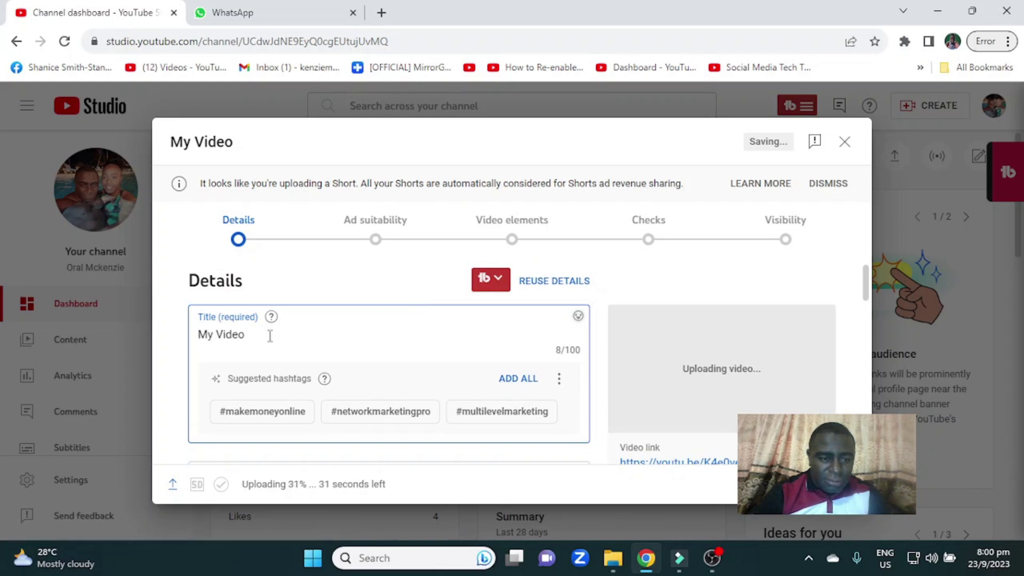
Clear the default title and copy the Mahogany beach trip message from WhatsApp Web
{"action": "key", "text": "BackSpace"}
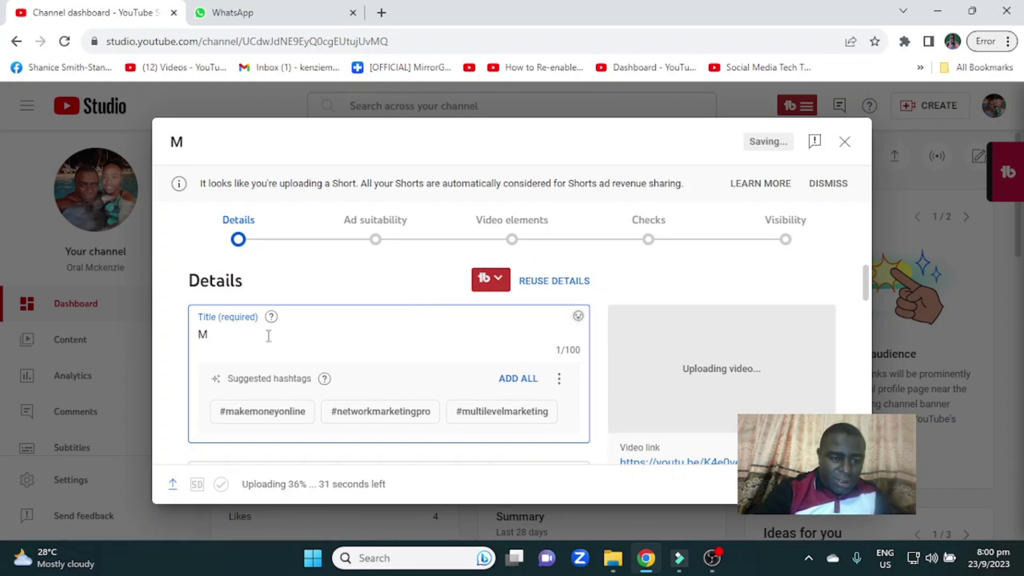
{"action": "key", "text": "BackSpace"}
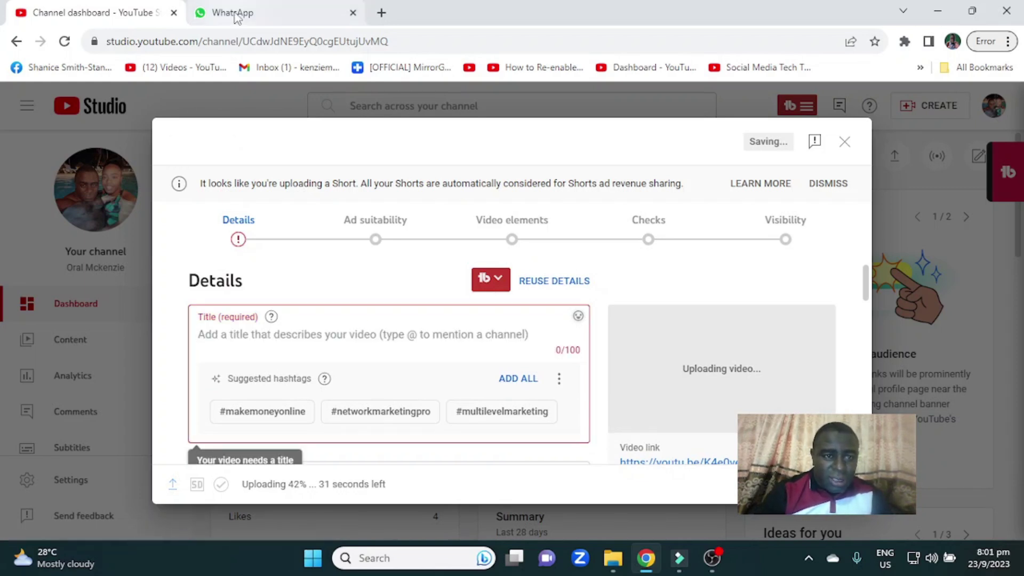
{"action": "left_click", "coordinate": [236, 12]}
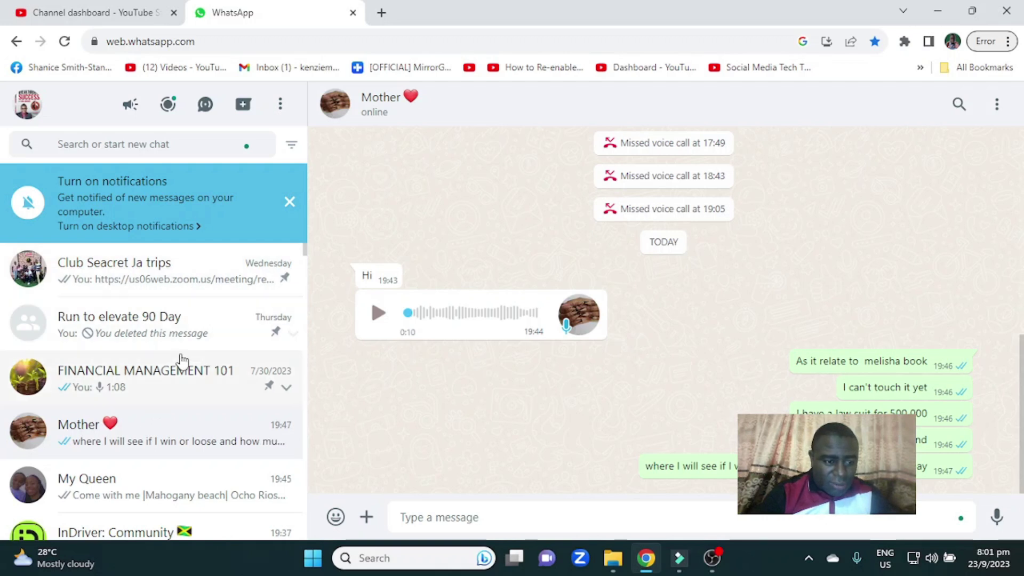
{"action": "scroll", "coordinate": [182, 360], "scroll_direction": "down", "scroll_amount": 1}
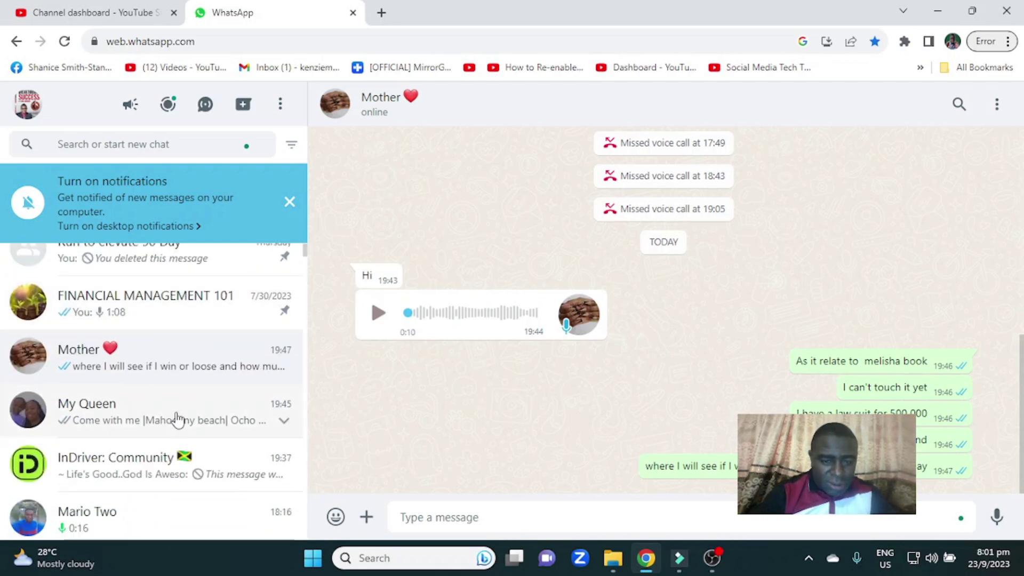
{"action": "left_click", "coordinate": [186, 411]}
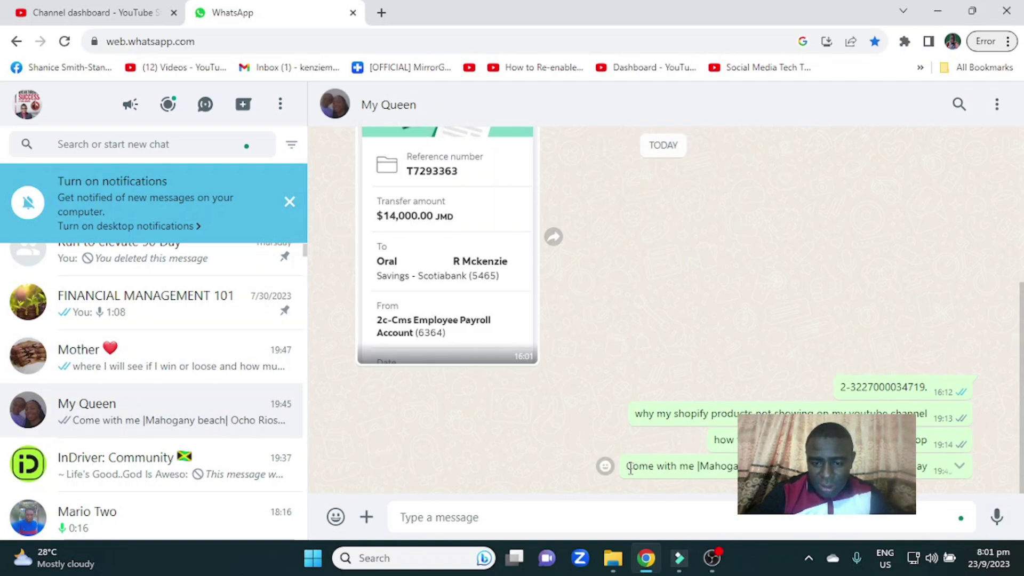
{"action": "left_click_drag", "start_coordinate": [627, 466], "coordinate": [739, 466]}
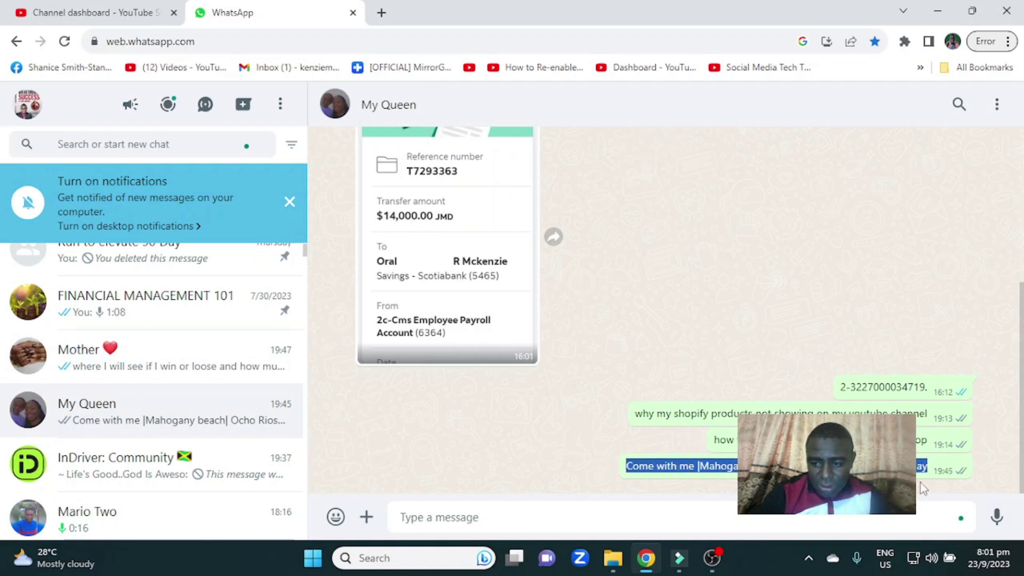
{"action": "right_click", "coordinate": [680, 467]}
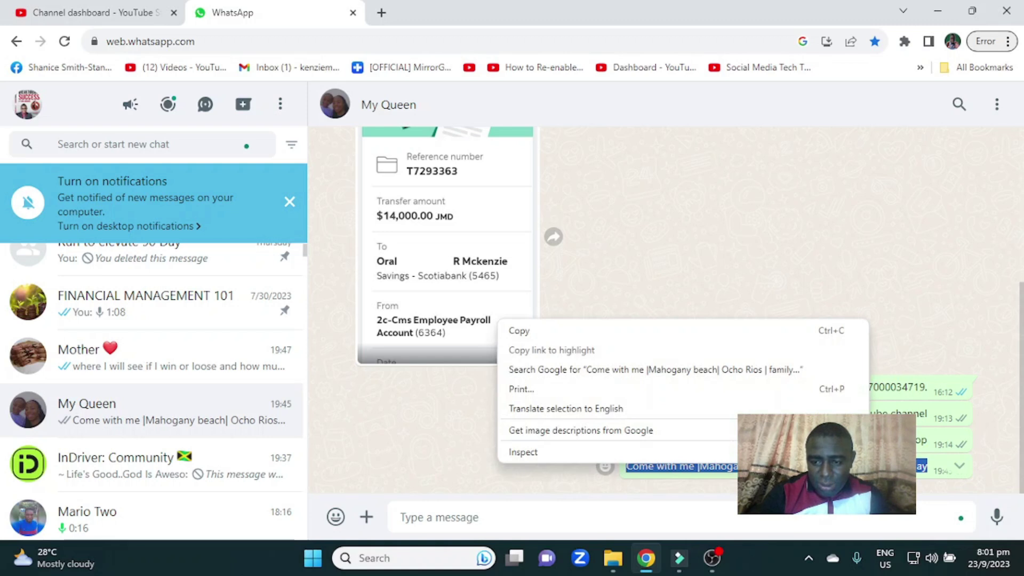
{"action": "left_click", "coordinate": [610, 331]}
{"action": "left_click", "coordinate": [104, 12]}
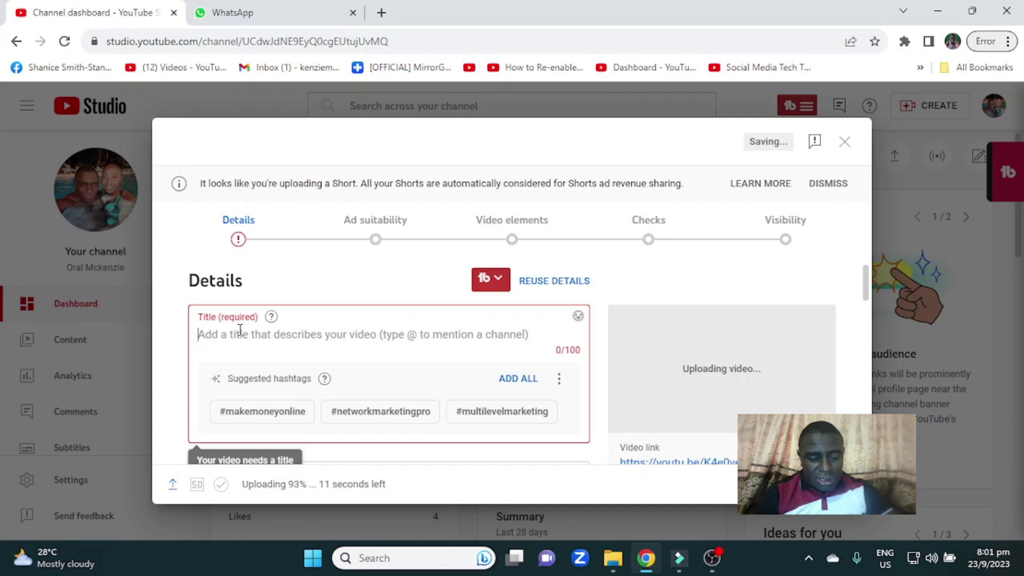
Paste the copied Mahogany beach family trip caption into the Title field
{"action": "key", "text": "ctrl+v"}
{"action": "scroll", "coordinate": [365, 343], "scroll_direction": "down", "scroll_amount": 1}
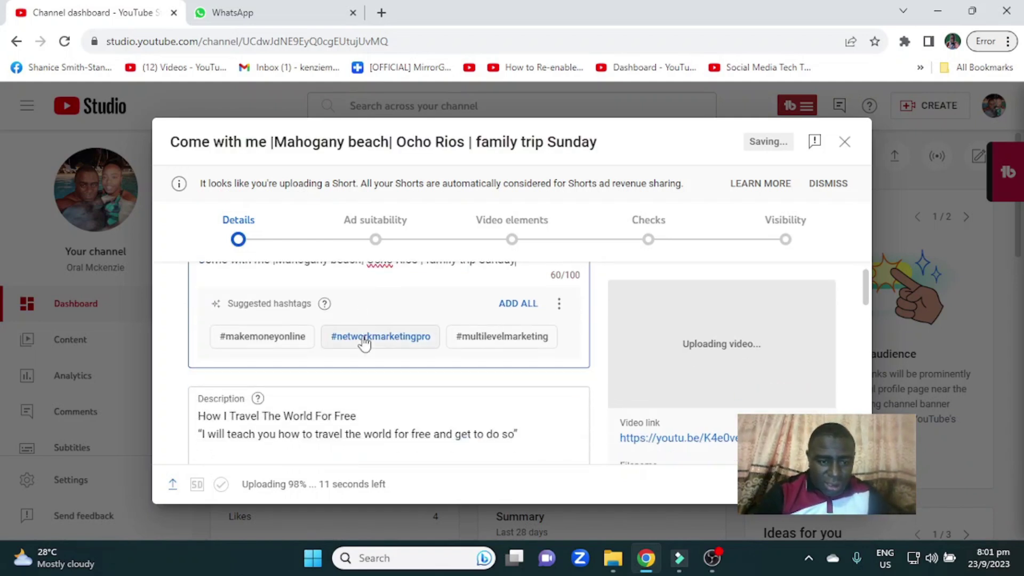
{"action": "scroll", "coordinate": [378, 360], "scroll_direction": "up", "scroll_amount": 1}
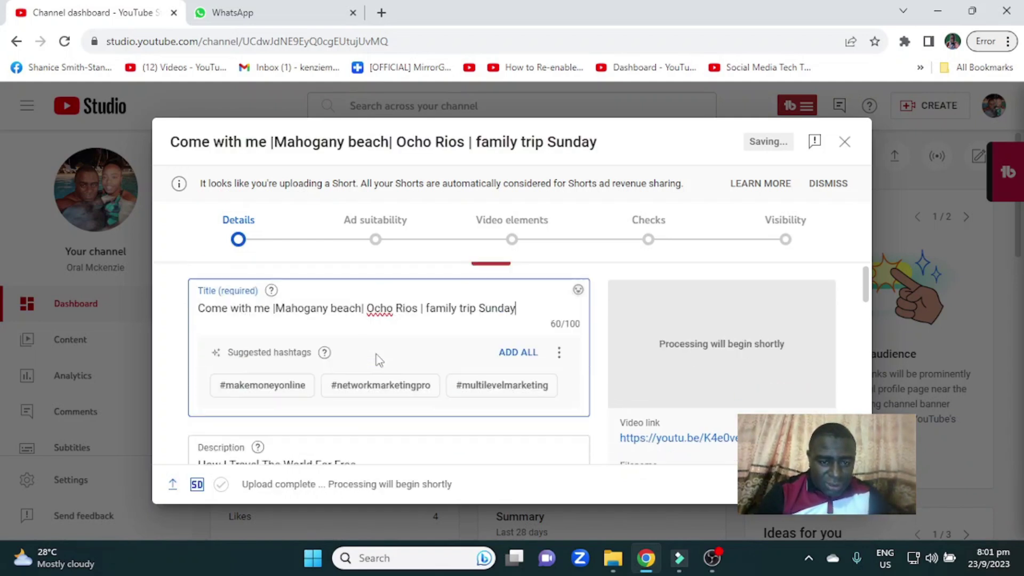
{"action": "scroll", "coordinate": [378, 359], "scroll_direction": "up", "scroll_amount": 1}
{"action": "scroll", "coordinate": [378, 359], "scroll_direction": "down", "scroll_amount": 1}
{"action": "scroll", "coordinate": [378, 359], "scroll_direction": "down", "scroll_amount": 1}
{"action": "scroll", "coordinate": [378, 359], "scroll_direction": "down", "scroll_amount": 2}
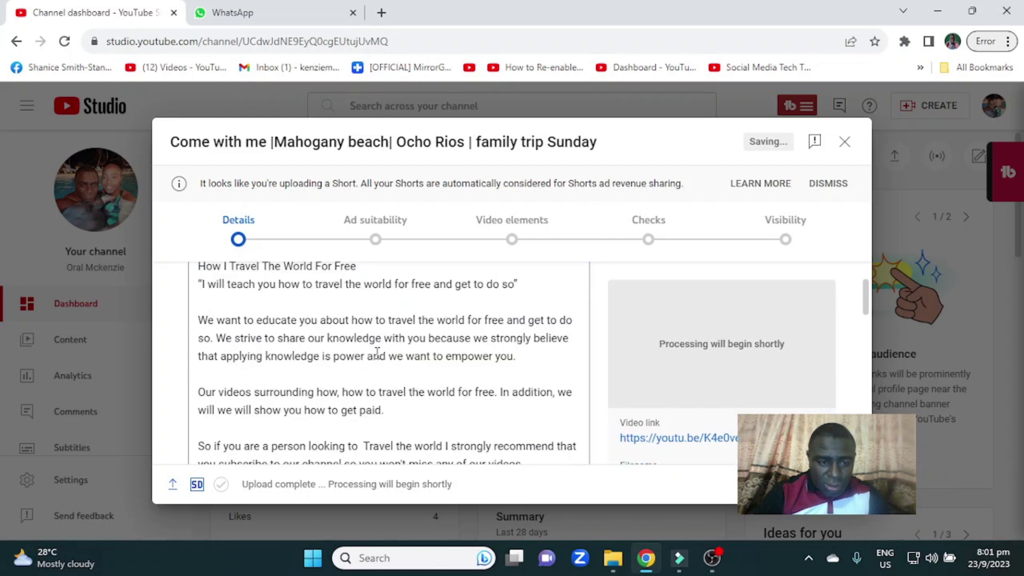
{"action": "scroll", "coordinate": [379, 360], "scroll_direction": "down", "scroll_amount": 2}
{"action": "scroll", "coordinate": [379, 360], "scroll_direction": "down", "scroll_amount": 3}
{"action": "scroll", "coordinate": [379, 359], "scroll_direction": "up", "scroll_amount": 1}
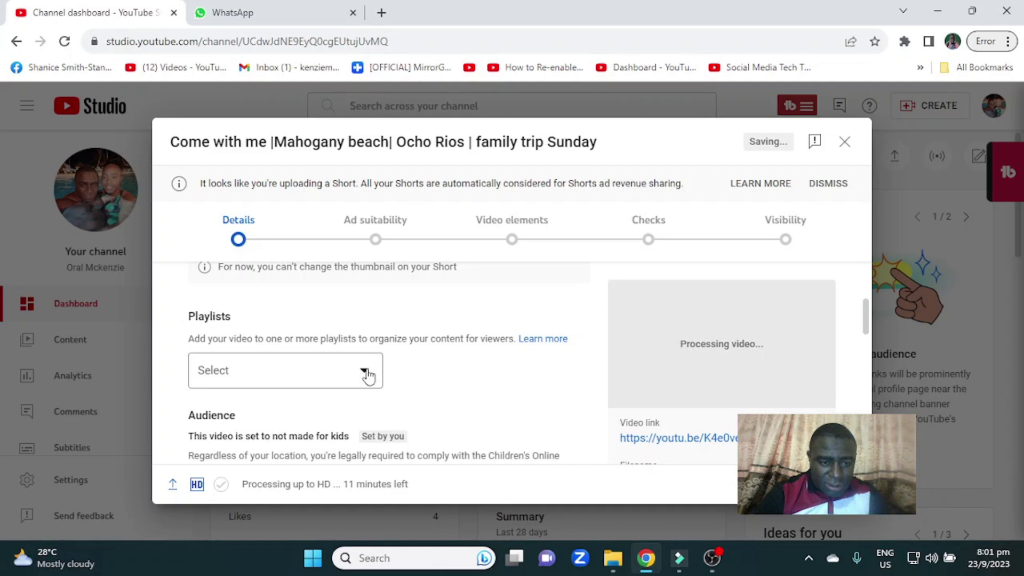
Tick the 'How I Travel all around the world for free, It is Amazing' playlist
{"action": "left_click", "coordinate": [367, 374]}
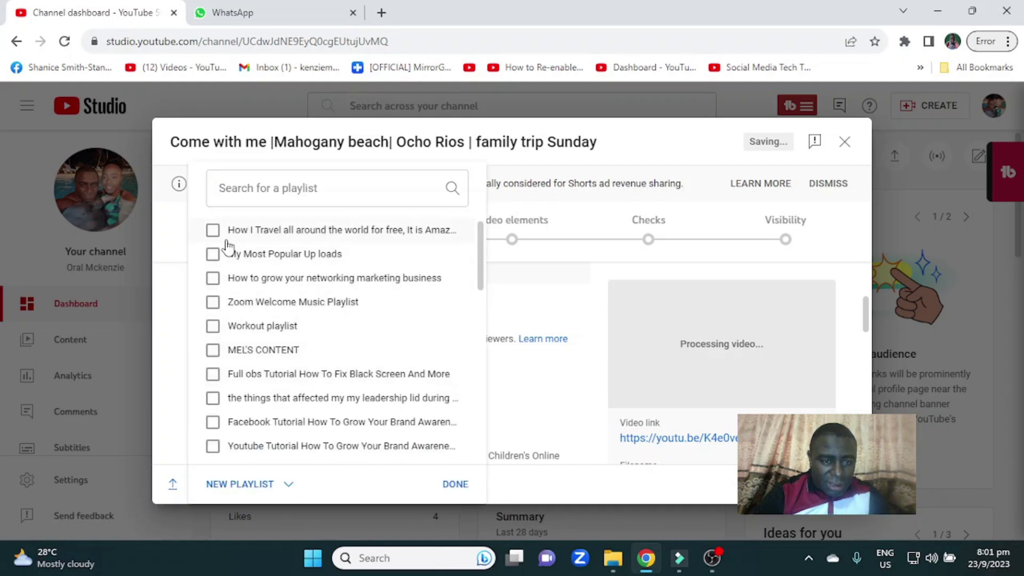
{"action": "left_click", "coordinate": [214, 231]}
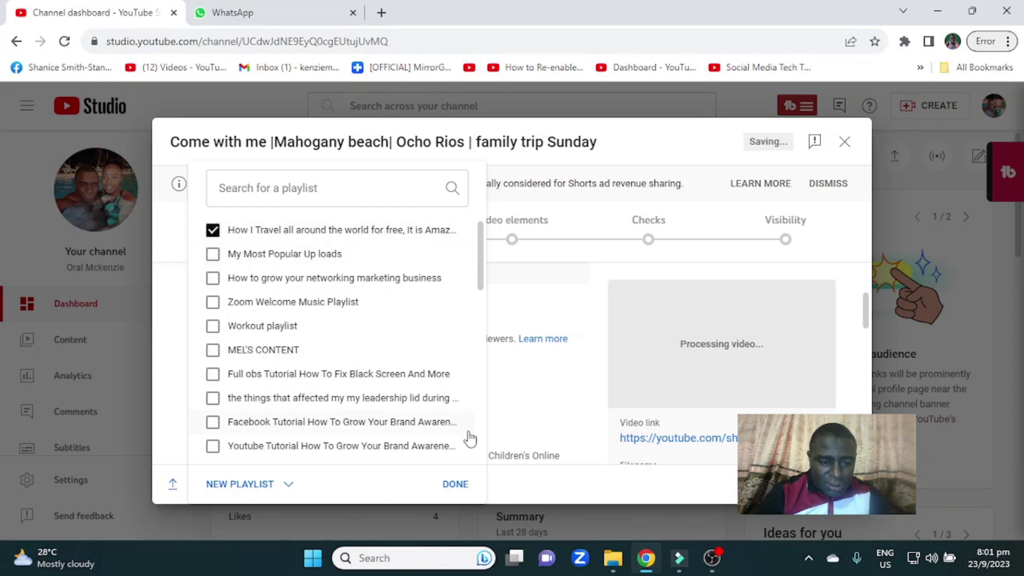
{"action": "left_click", "coordinate": [455, 485]}
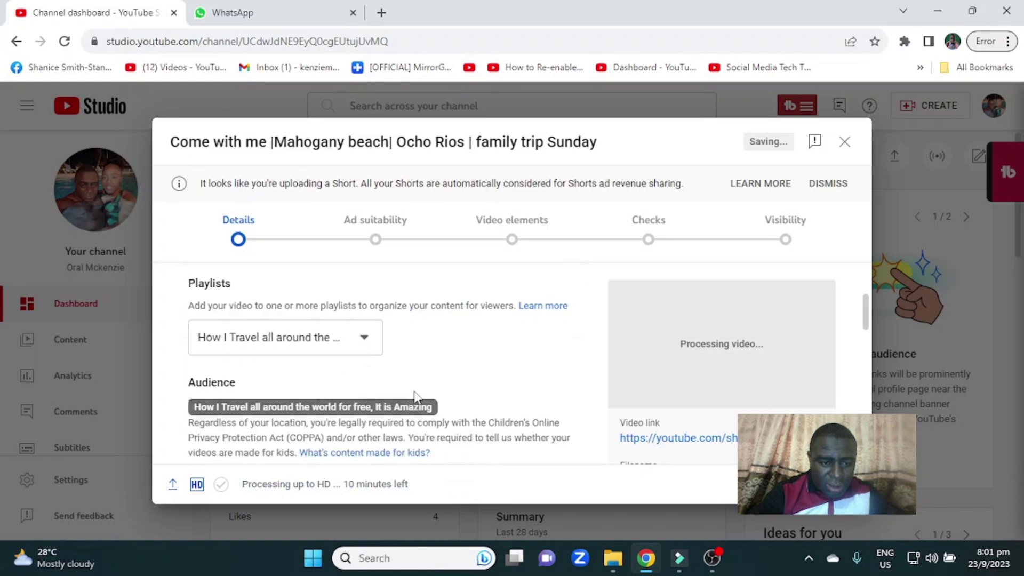
{"action": "scroll", "coordinate": [415, 393], "scroll_direction": "down", "scroll_amount": 3}
{"action": "scroll", "coordinate": [415, 394], "scroll_direction": "down", "scroll_amount": 3}
{"action": "scroll", "coordinate": [415, 393], "scroll_direction": "down", "scroll_amount": 3}
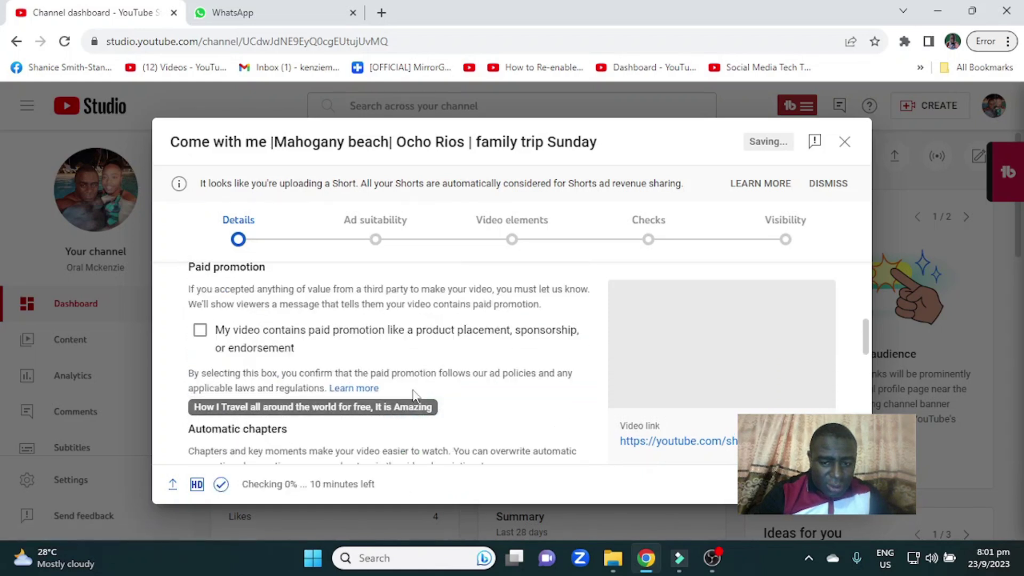
{"action": "scroll", "coordinate": [415, 393], "scroll_direction": "down", "scroll_amount": 3}
{"action": "scroll", "coordinate": [415, 394], "scroll_direction": "down", "scroll_amount": 2}
{"action": "scroll", "coordinate": [414, 394], "scroll_direction": "down", "scroll_amount": 3}
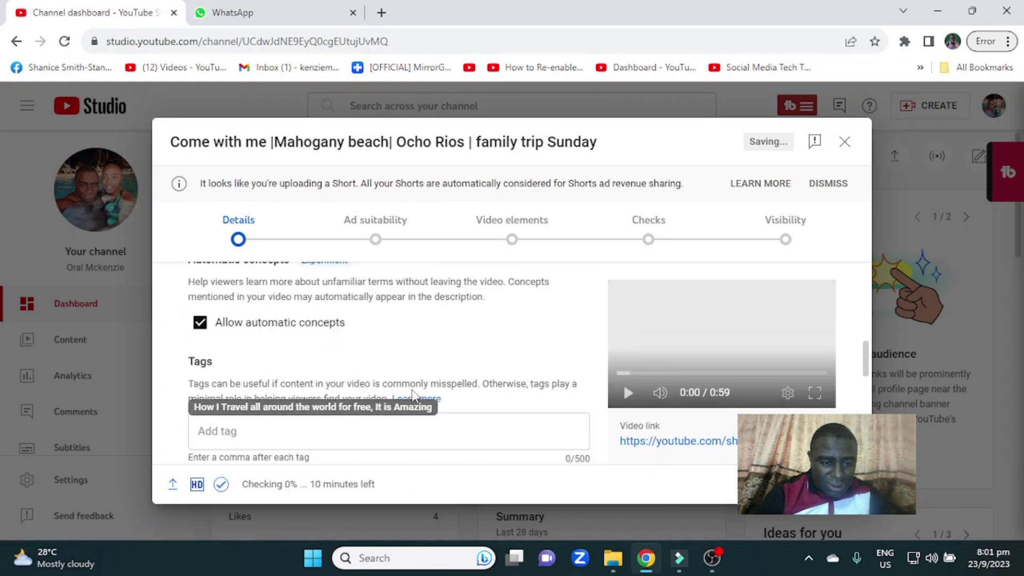
{"action": "scroll", "coordinate": [414, 395], "scroll_direction": "down", "scroll_amount": 3}
{"action": "scroll", "coordinate": [415, 394], "scroll_direction": "down", "scroll_amount": 3}
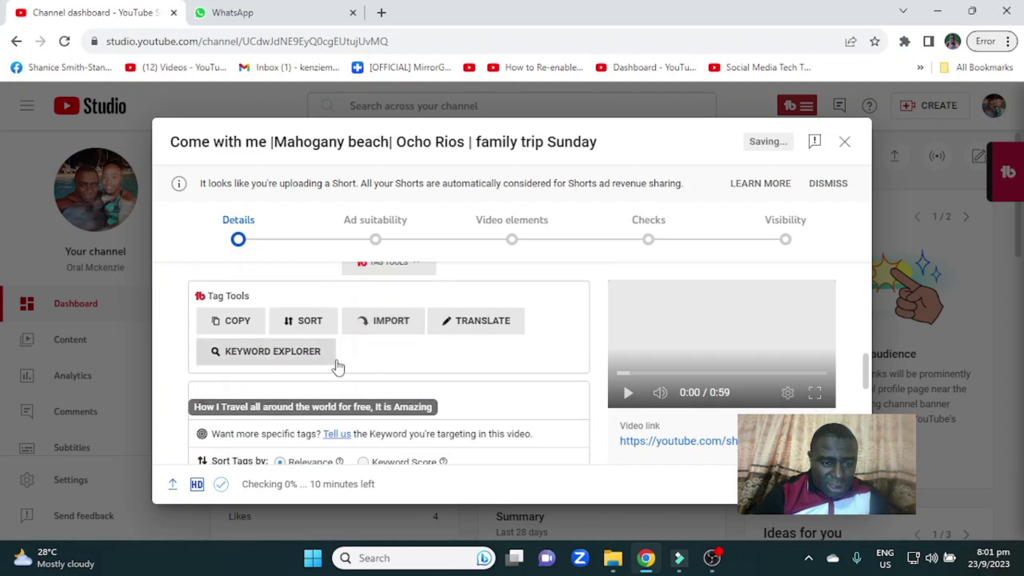
{"action": "scroll", "coordinate": [350, 369], "scroll_direction": "up", "scroll_amount": 1}
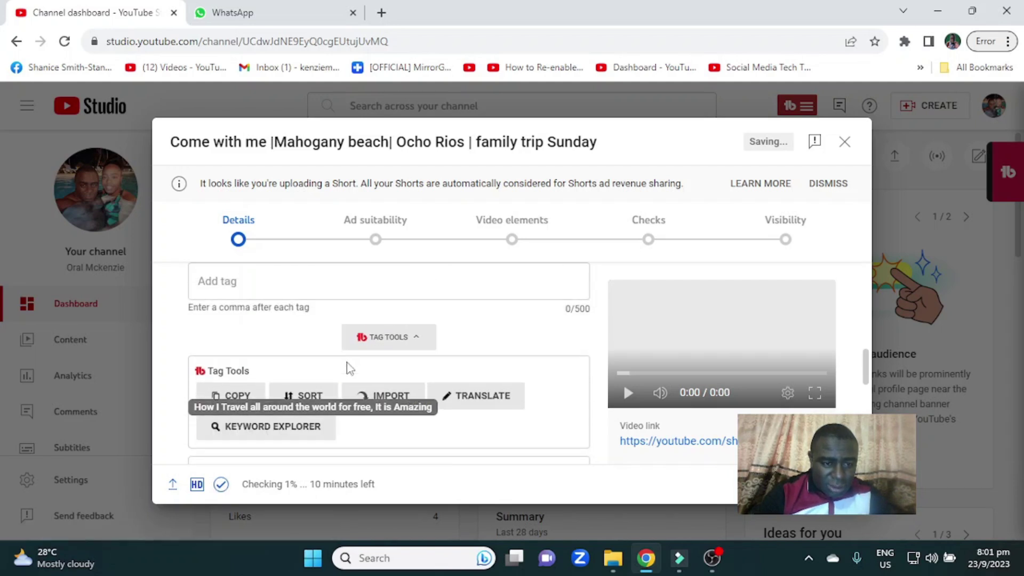
{"action": "scroll", "coordinate": [349, 369], "scroll_direction": "down", "scroll_amount": 1}
{"action": "scroll", "coordinate": [349, 369], "scroll_direction": "down", "scroll_amount": 1}
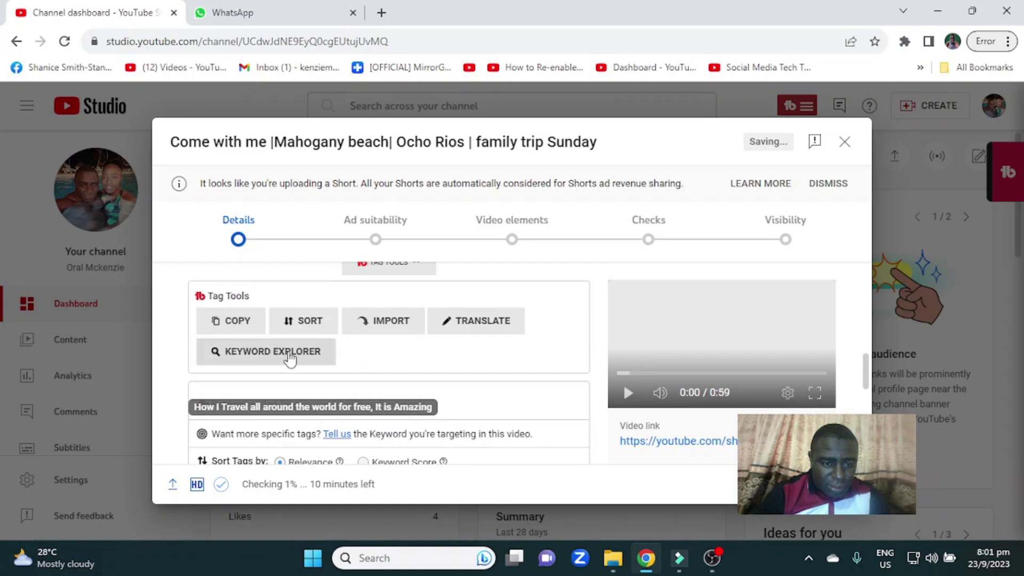
{"action": "scroll", "coordinate": [297, 354], "scroll_direction": "down", "scroll_amount": 2}
{"action": "scroll", "coordinate": [298, 354], "scroll_direction": "down", "scroll_amount": 1}
{"action": "scroll", "coordinate": [298, 354], "scroll_direction": "down", "scroll_amount": 2}
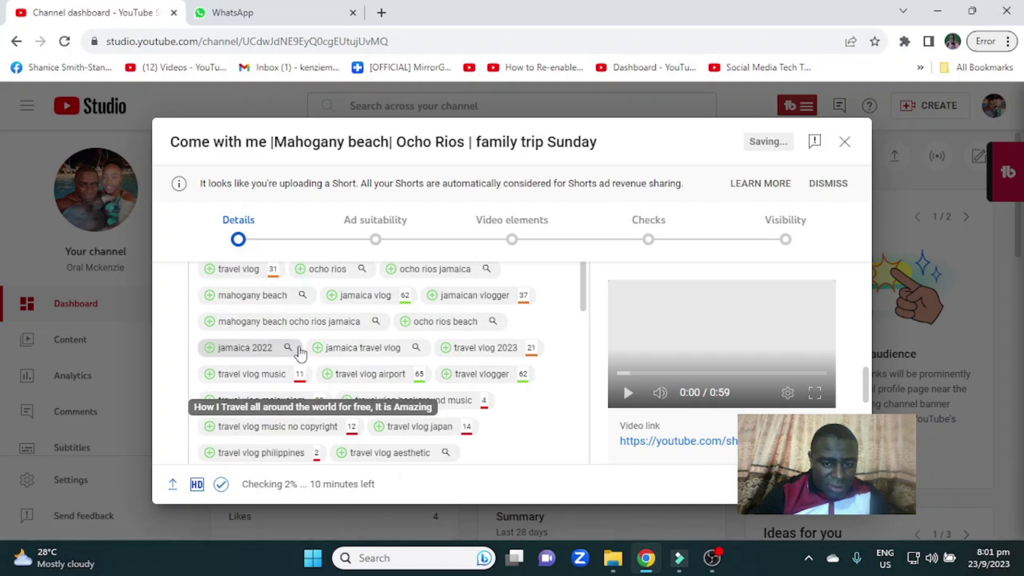
{"action": "scroll", "coordinate": [299, 352], "scroll_direction": "up", "scroll_amount": 2}
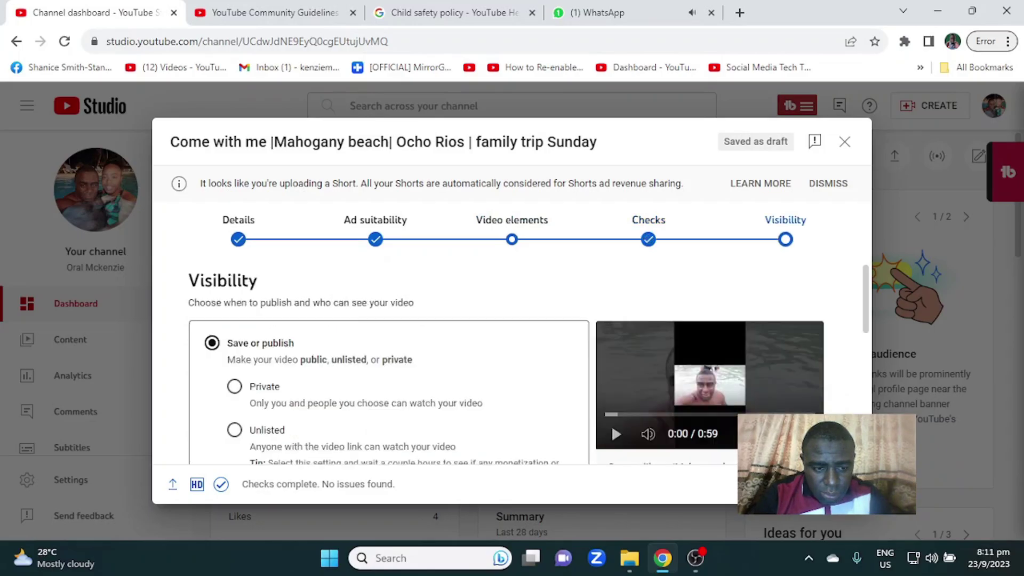
{"action": "scroll", "coordinate": [585, 347], "scroll_direction": "down", "scroll_amount": 5}
{"action": "scroll", "coordinate": [585, 347], "scroll_direction": "down", "scroll_amount": 2}
{"action": "scroll", "coordinate": [585, 353], "scroll_direction": "down", "scroll_amount": 1}
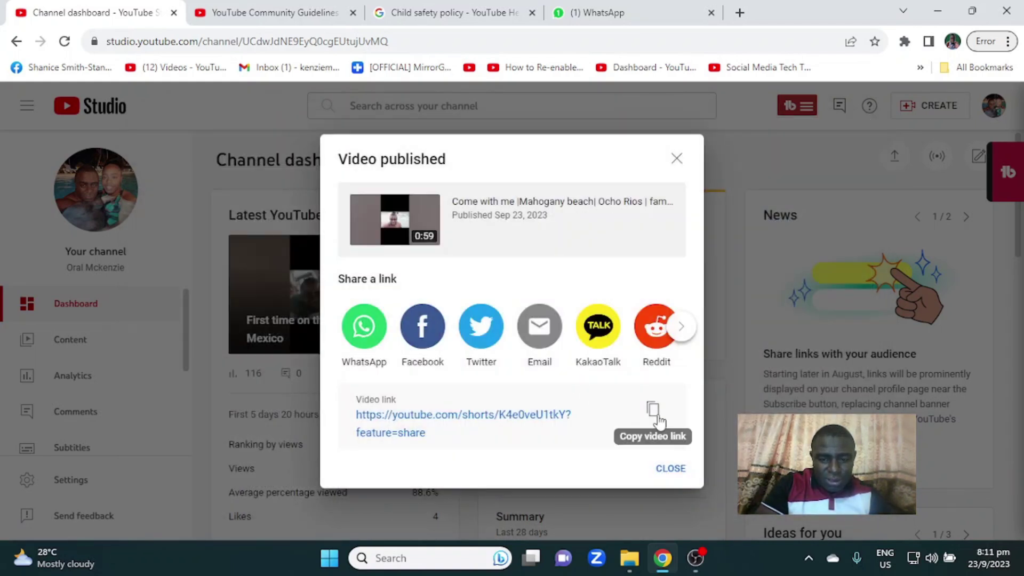
Copy the published Short's share link and close the Video published dialog
{"action": "left_click", "coordinate": [655, 412]}
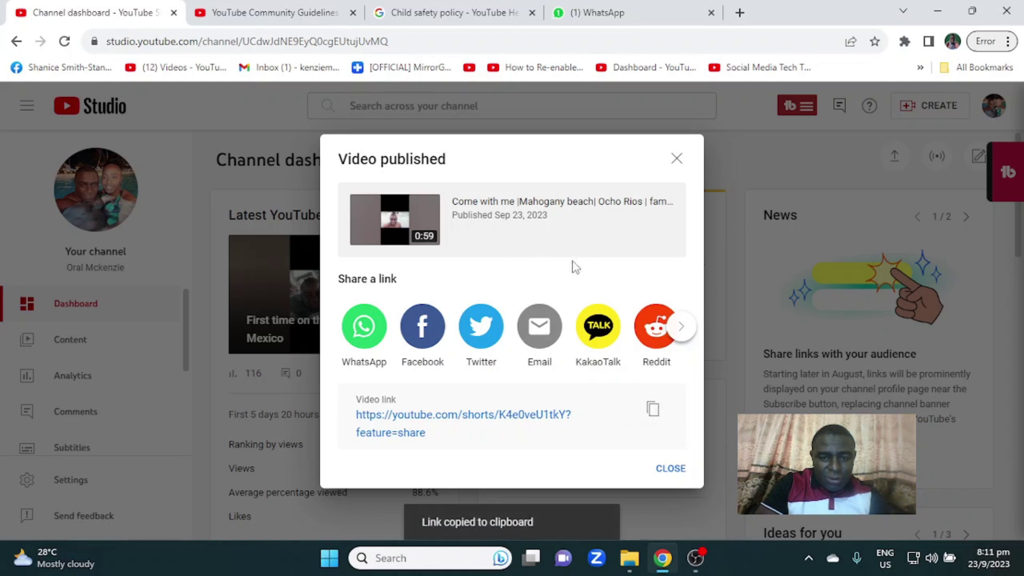
{"action": "left_click", "coordinate": [677, 161]}
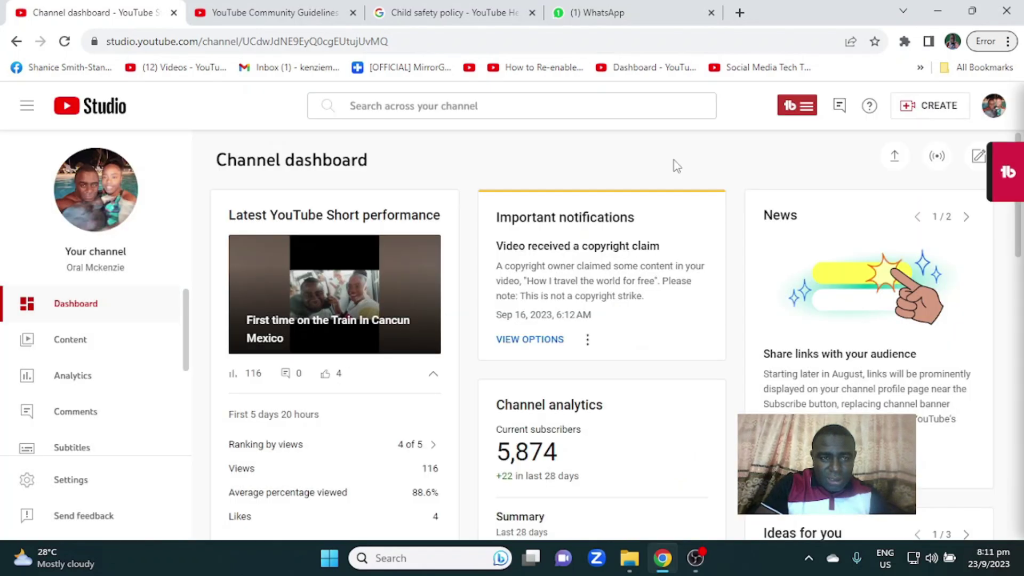
Return to the dashboard and open Oral Mckenzie's public channel page from the avatar menu
{"action": "left_click", "coordinate": [273, 12]}
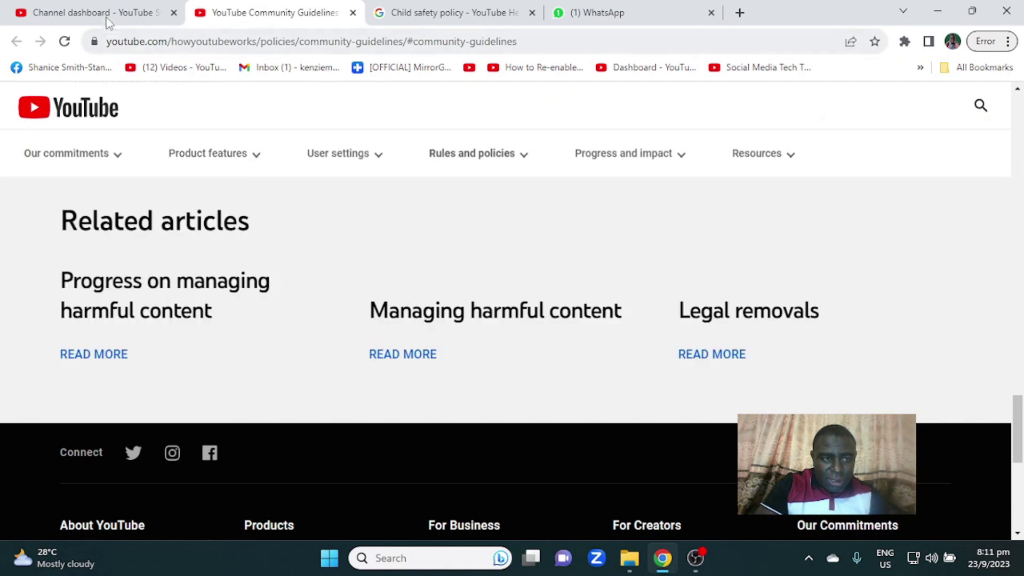
{"action": "left_click", "coordinate": [106, 16]}
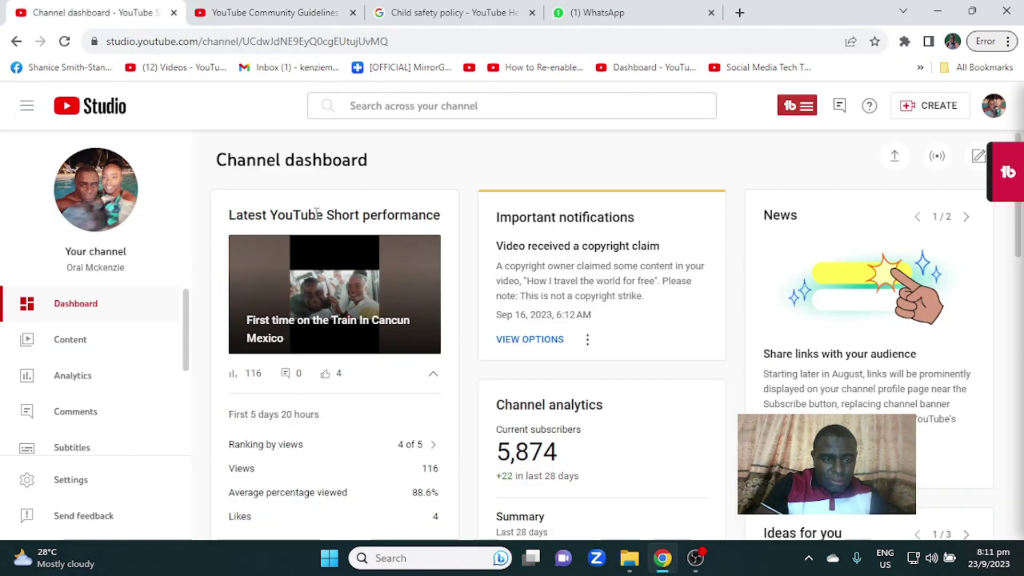
{"action": "left_click", "coordinate": [992, 106]}
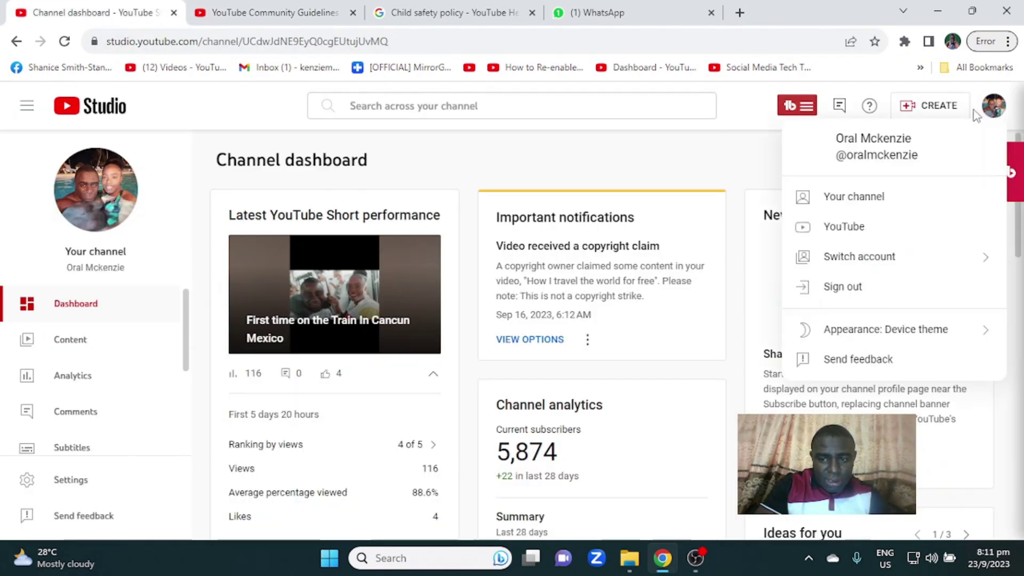
{"action": "left_click", "coordinate": [852, 199]}
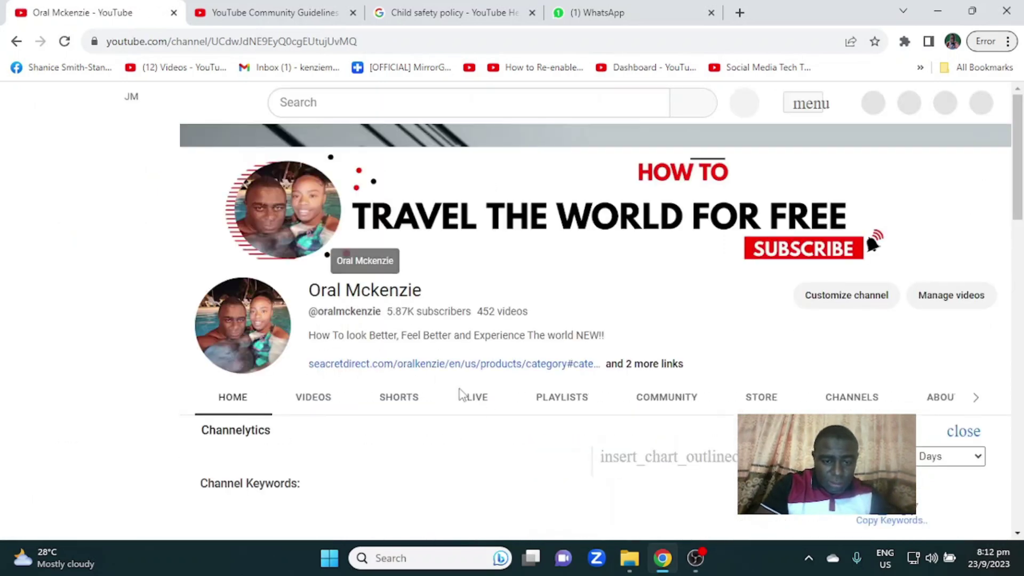
Play and like the Mahogany beach Short from the Shorts tab, then bring OBS Studio forward
{"action": "left_click", "coordinate": [398, 397]}
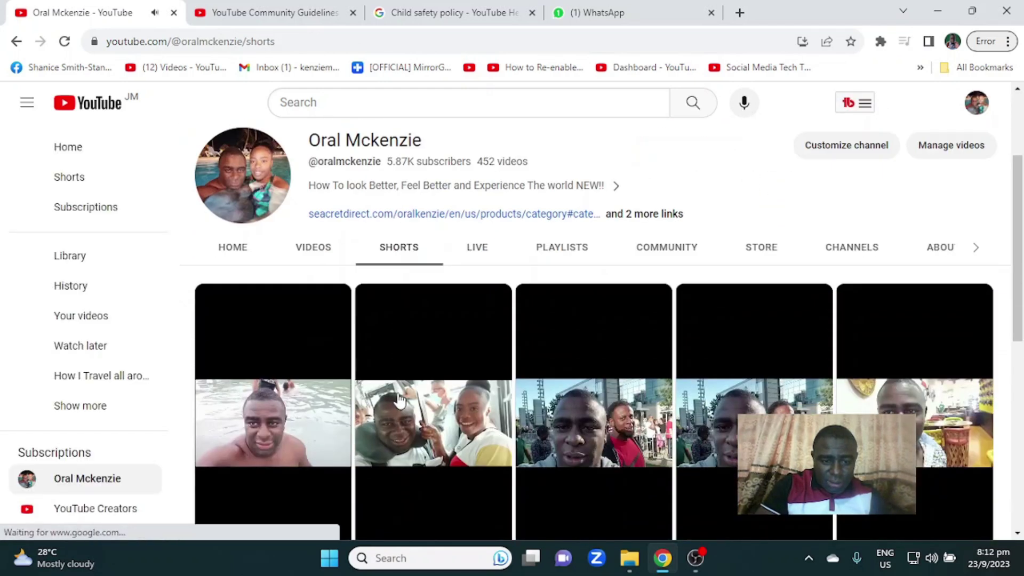
{"action": "scroll", "coordinate": [400, 399], "scroll_direction": "down", "scroll_amount": 3}
{"action": "scroll", "coordinate": [398, 397], "scroll_direction": "down", "scroll_amount": 1}
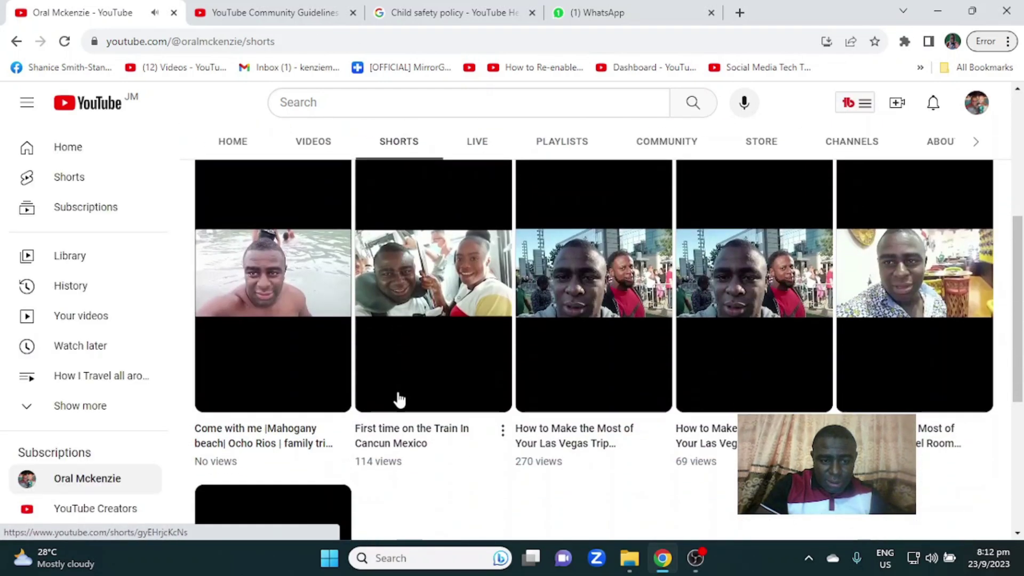
{"action": "left_click", "coordinate": [286, 286]}
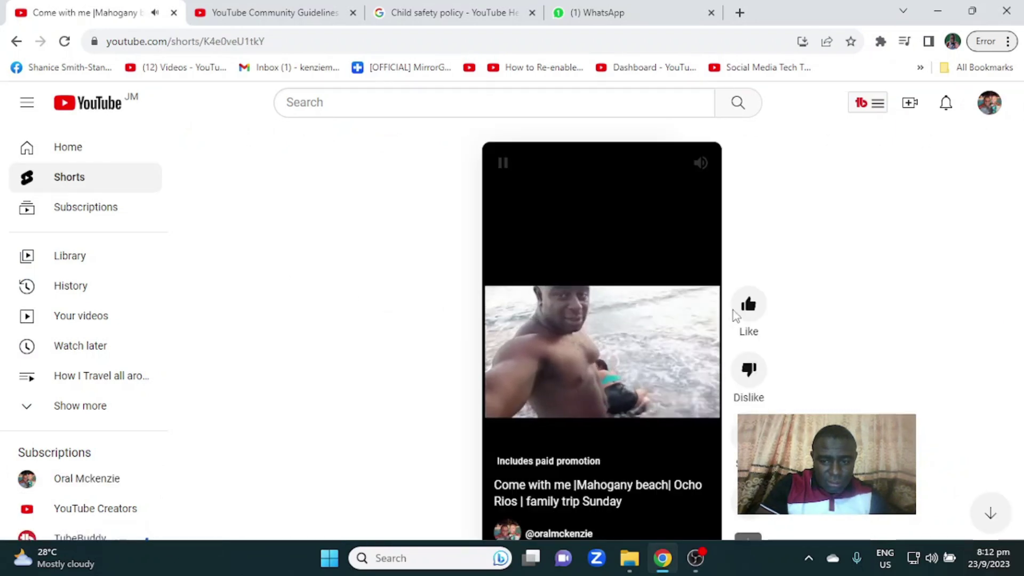
{"action": "left_click", "coordinate": [748, 307]}
{"action": "scroll", "coordinate": [723, 301], "scroll_direction": "down", "scroll_amount": 1}
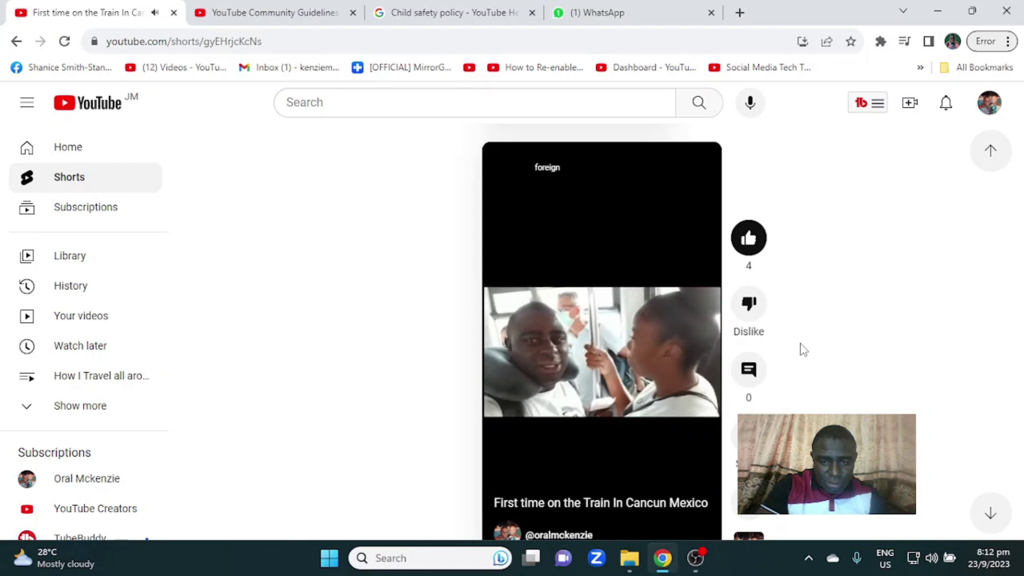
{"action": "left_click", "coordinate": [699, 560]}
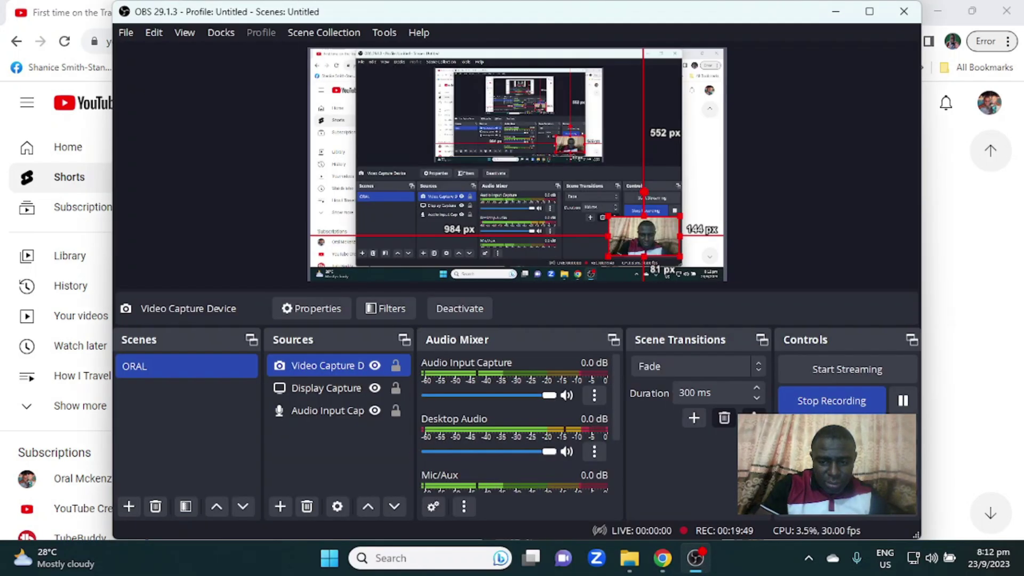